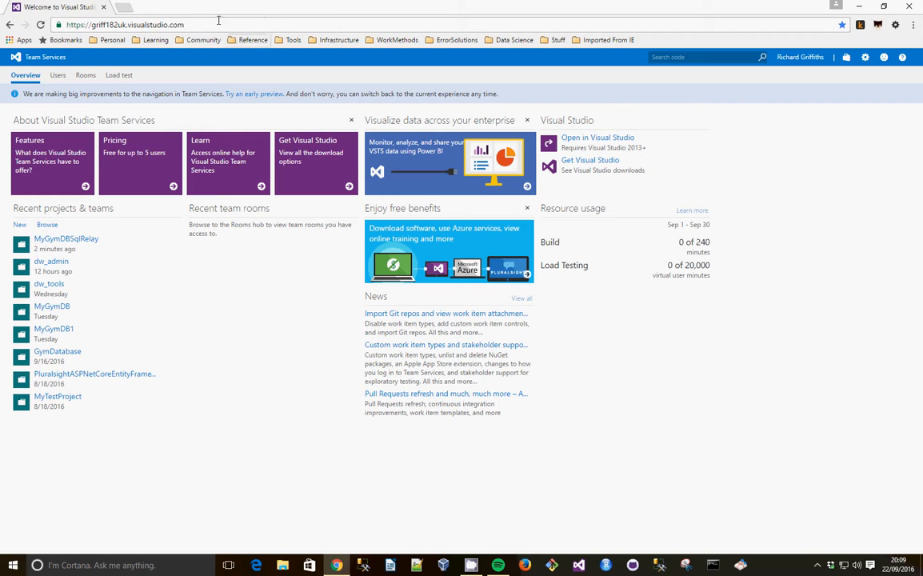
# - Start a new team project and name it MyGymDBTest
pyautogui.moveTo(196, 19); pyautogui.dragTo(20, 22)
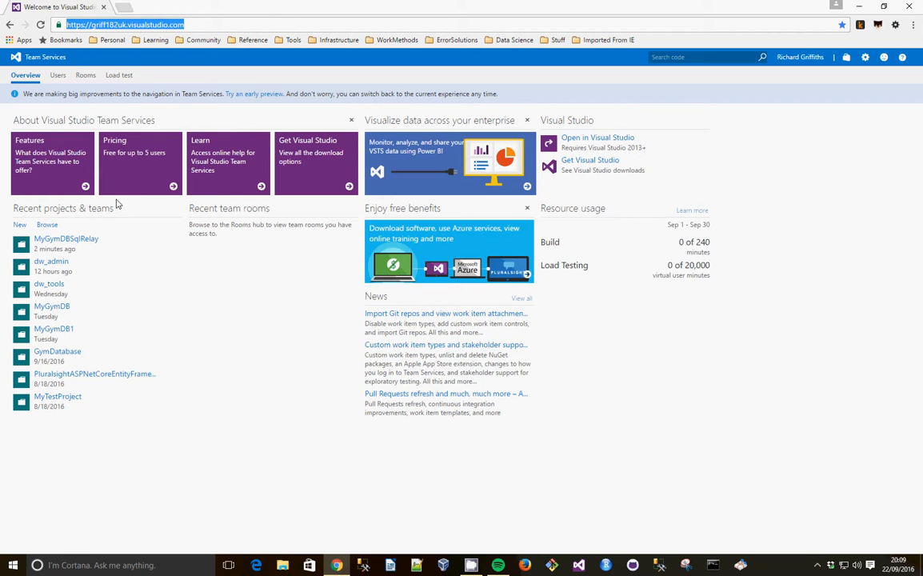
pyautogui.click(20, 225)
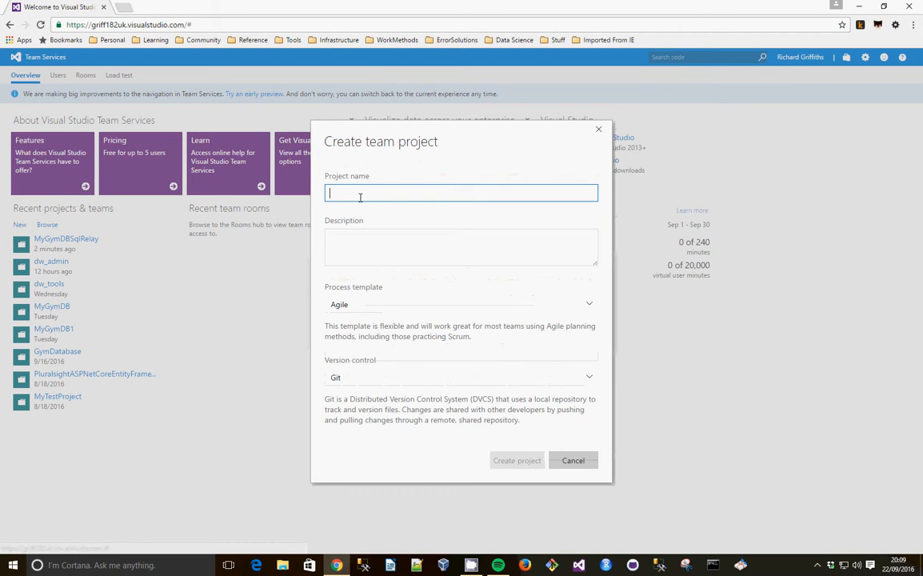
pyautogui.write('MyGy')
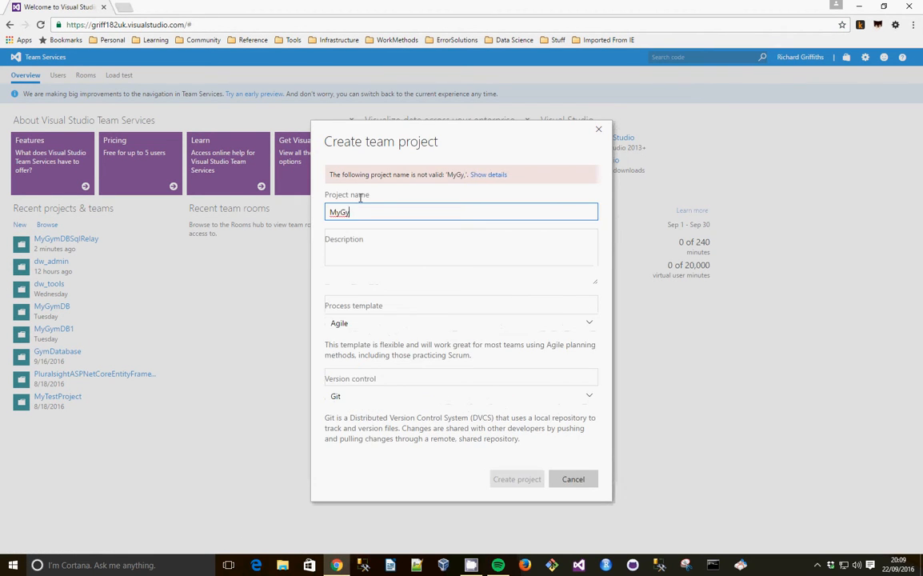
pyautogui.write('mDBTest')
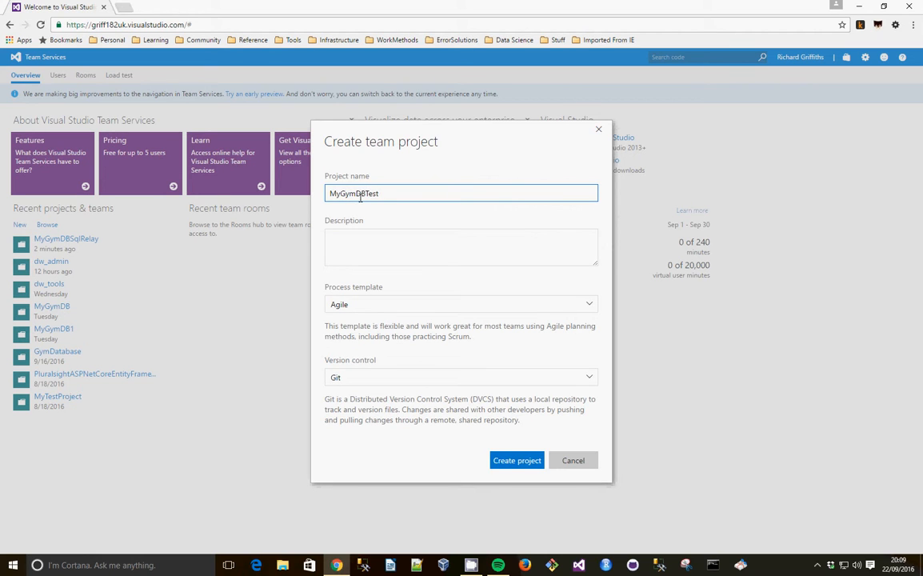
# - Describe the project as "This is my test gym db" and create it with the Agile process template and Git version control
pyautogui.click(371, 245)
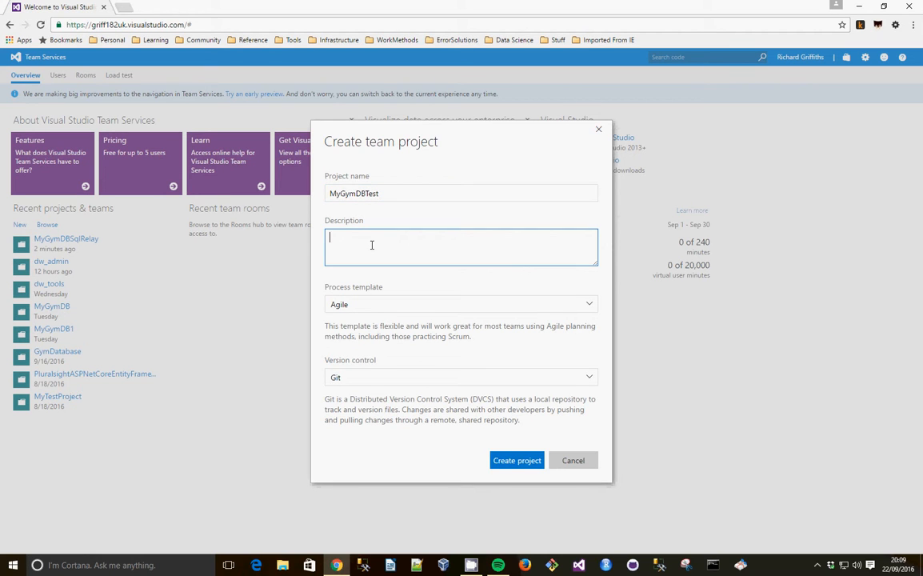
pyautogui.write('This is my')
pyautogui.write(' yest')
pyautogui.press('BackSpace')
pyautogui.press('BackSpace')
pyautogui.press('BackSpace')
pyautogui.press('BackSpace')
pyautogui.write('test gym db')
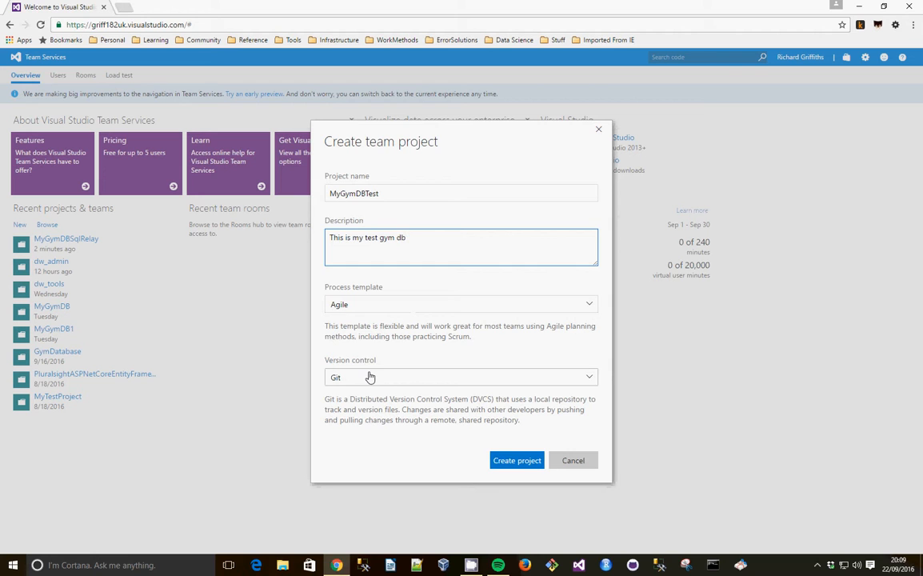
pyautogui.click(512, 460)
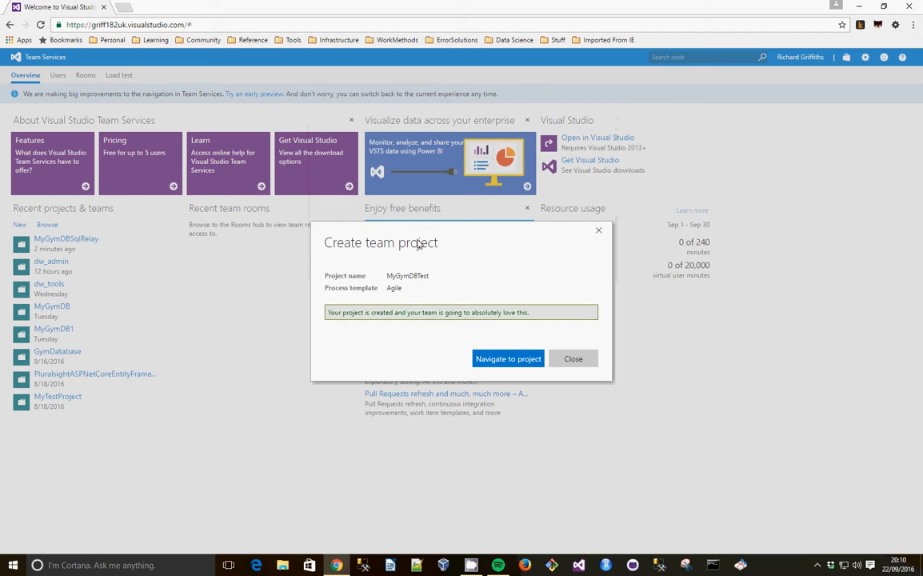
# - Go to the new project's stories backlog and add a user story titled "Gym user storage"
pyautogui.click(526, 360)
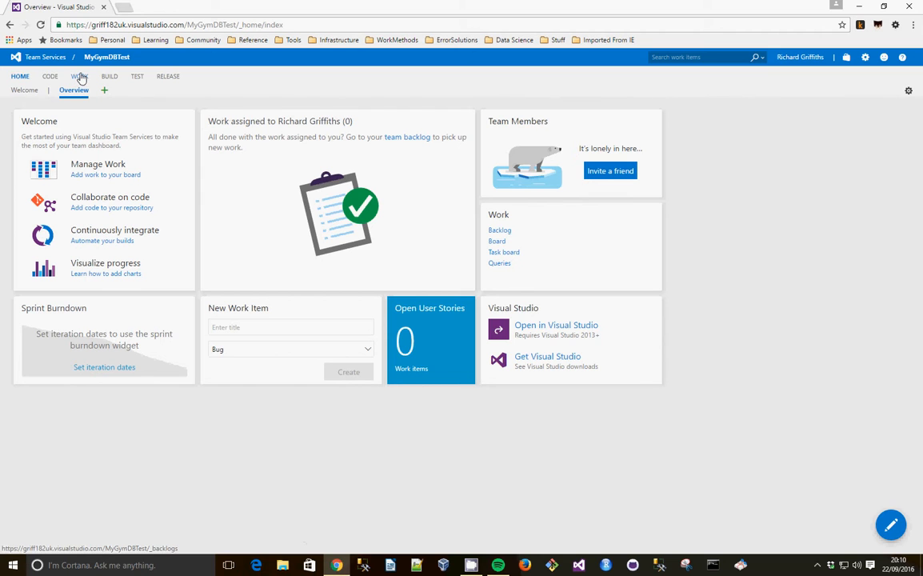
pyautogui.click(81, 78)
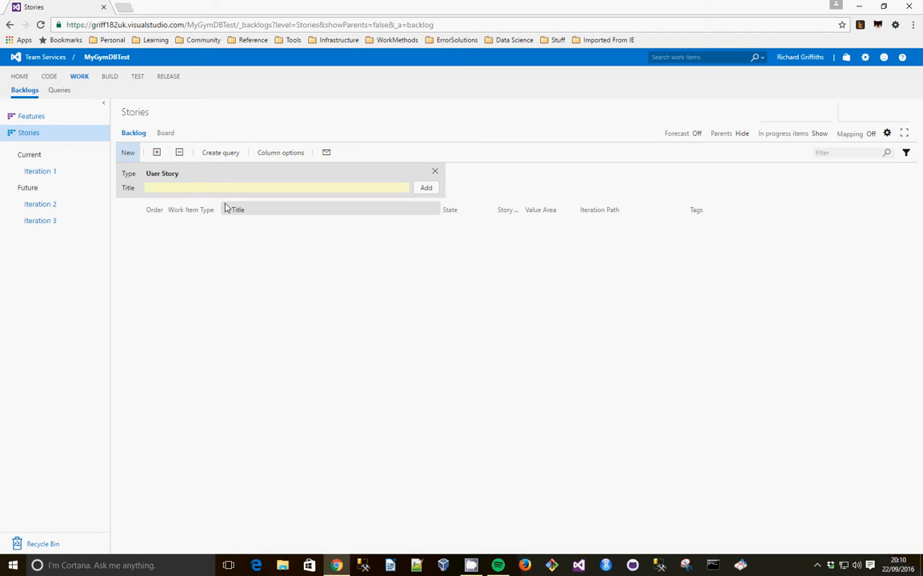
pyautogui.write('Gym us')
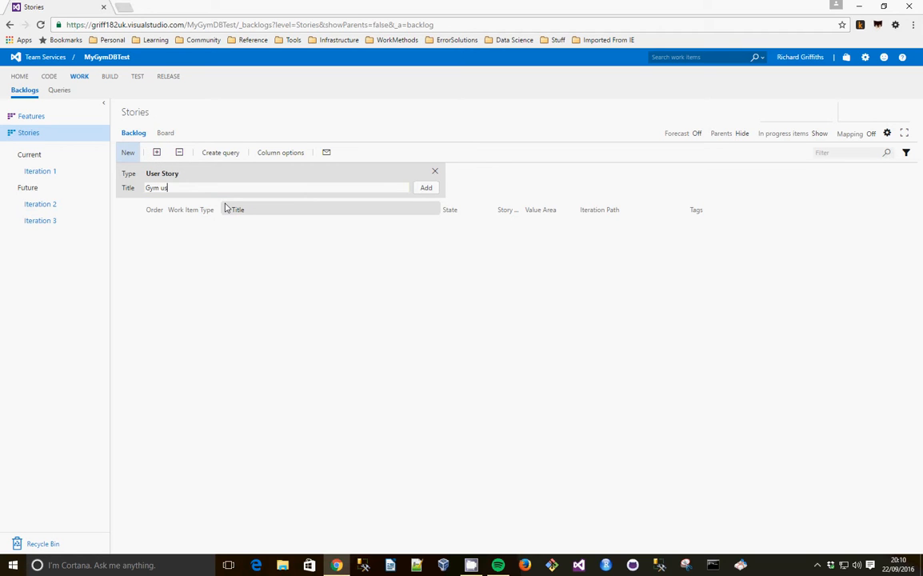
pyautogui.write('er storage')
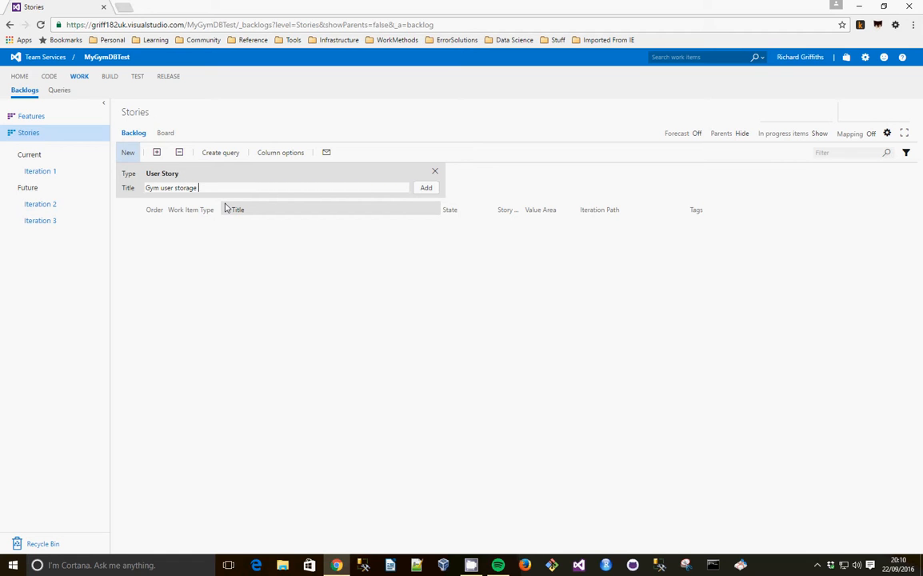
pyautogui.click(428, 189)
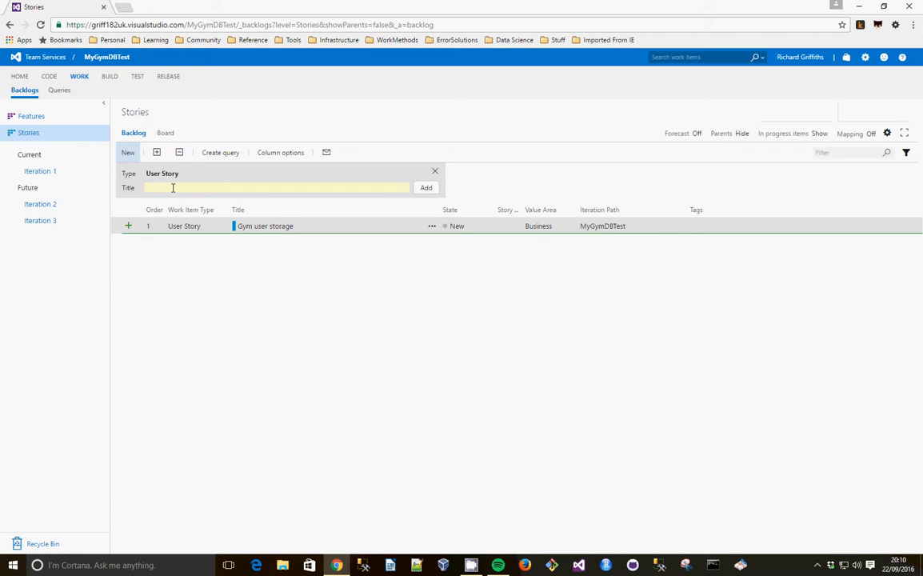
# - Add a second user story titled "Exercise log storage" to the backlog
pyautogui.write('Exercise log s')
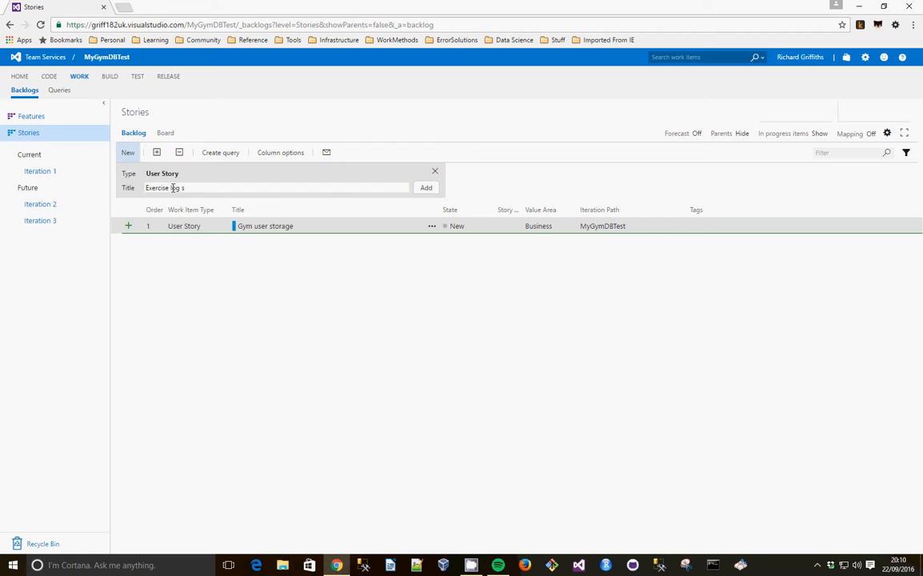
pyautogui.press('BackSpace')
pyautogui.press('BackSpace')
pyautogui.write('storage')
pyautogui.click(435, 190)
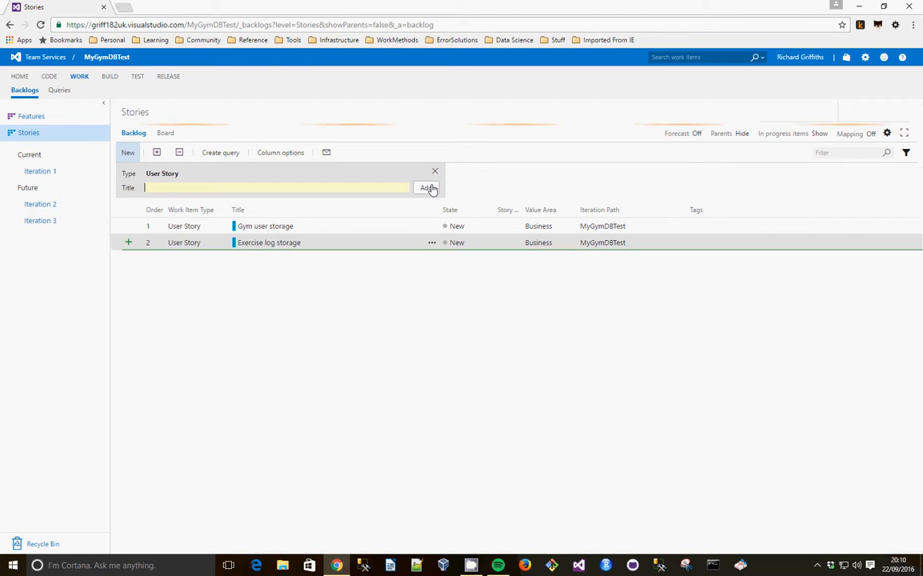
# - Open the "Gym user storage" story and tag it Database
pyautogui.click(269, 228)
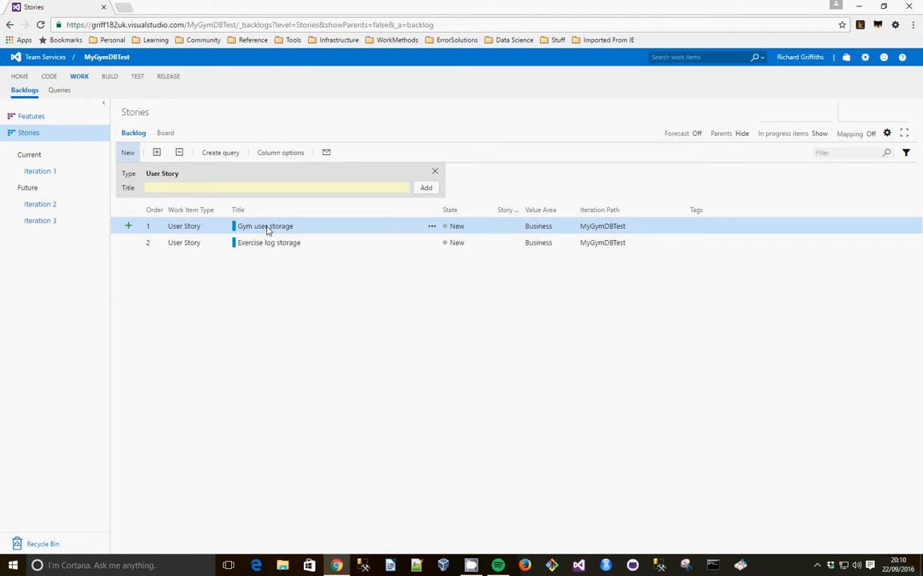
pyautogui.click(270, 229)
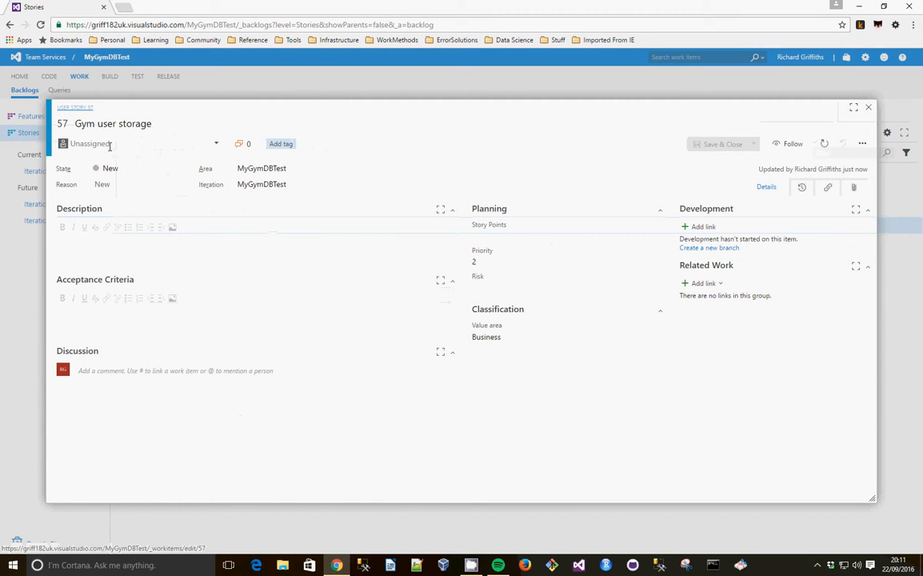
pyautogui.click(287, 148)
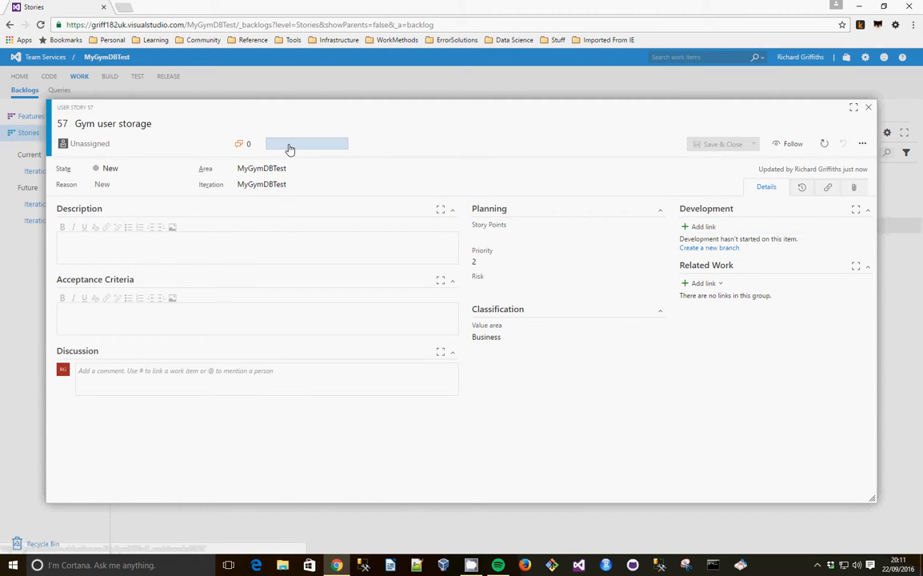
pyautogui.write('Database')
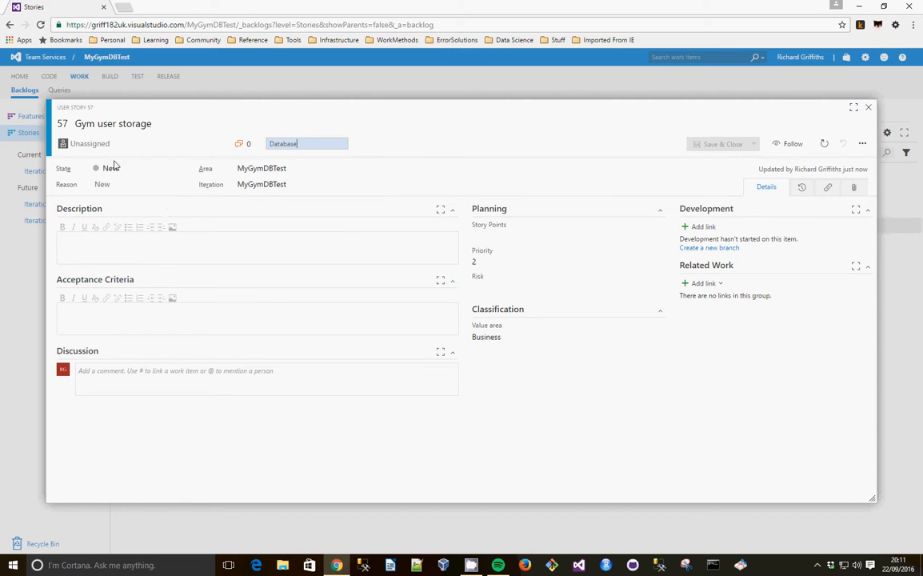
# - Set the story's description to "Create gym user object for storage and any reference data tables"
pyautogui.click(75, 217)
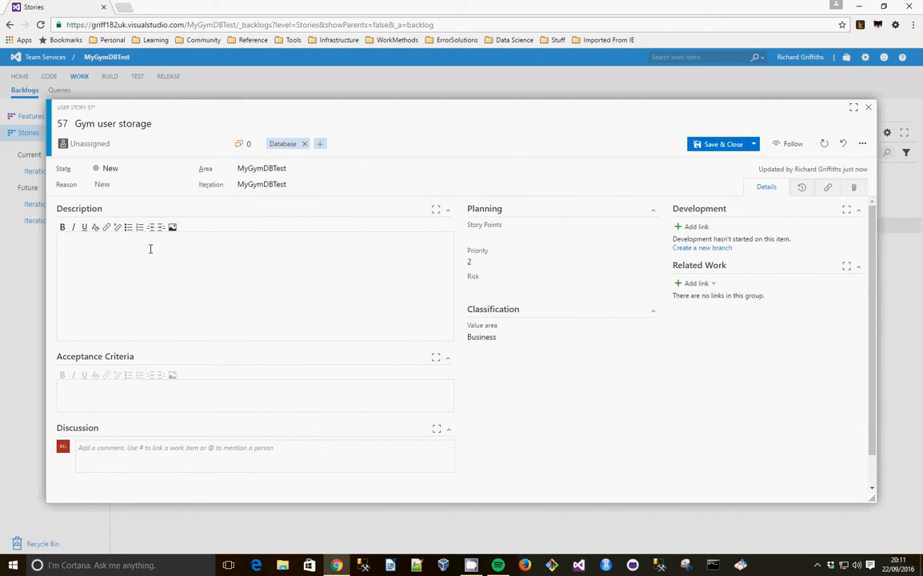
pyautogui.write('Create gym user object for stroage')
pyautogui.press('BackSpace')
pyautogui.press('BackSpace')
pyautogui.press('BackSpace')
pyautogui.press('BackSpace')
pyautogui.write('orage and any reference data tables')
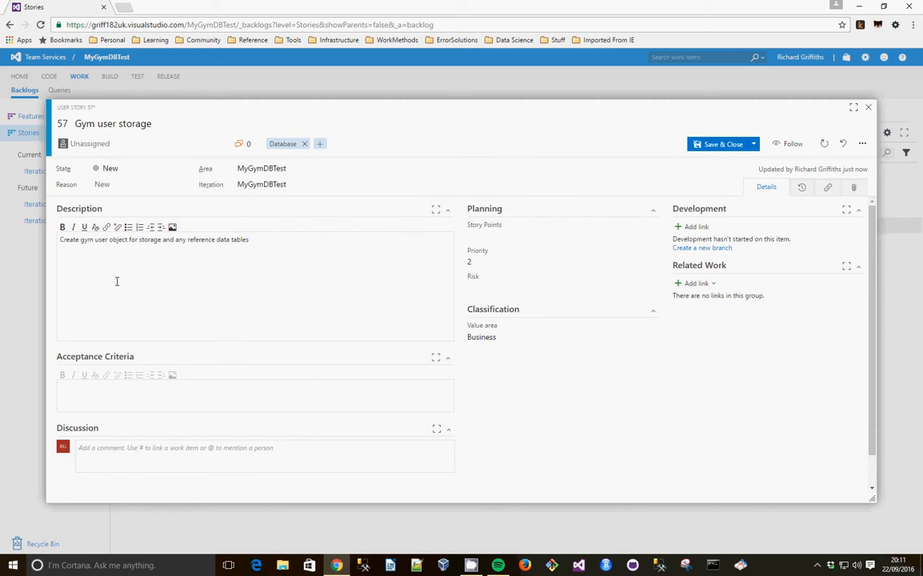
# - Enter the acceptance criteria "Ability to store all required gym user details. In this case e-mail, birth date and sex"
pyautogui.click(144, 386)
pyautogui.write('Ab')
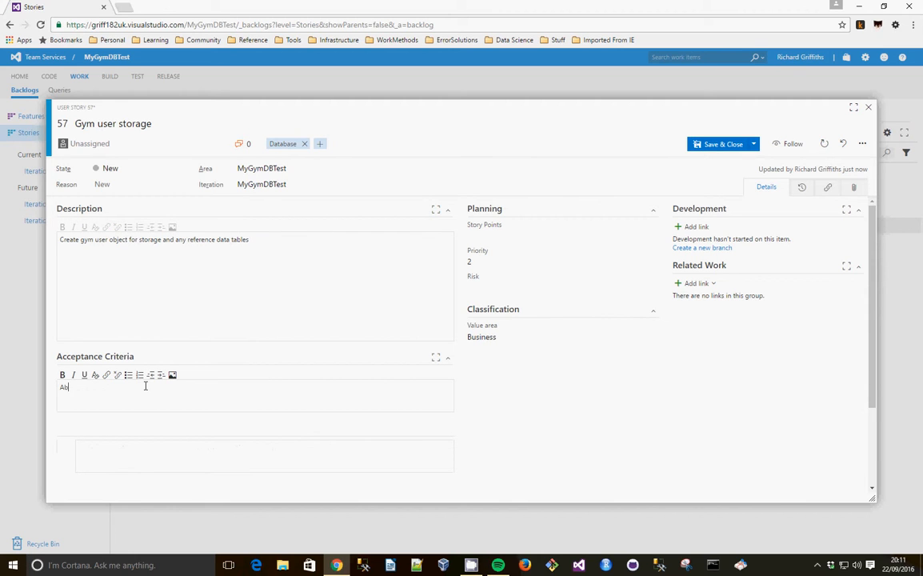
pyautogui.write('ility to store all gy')
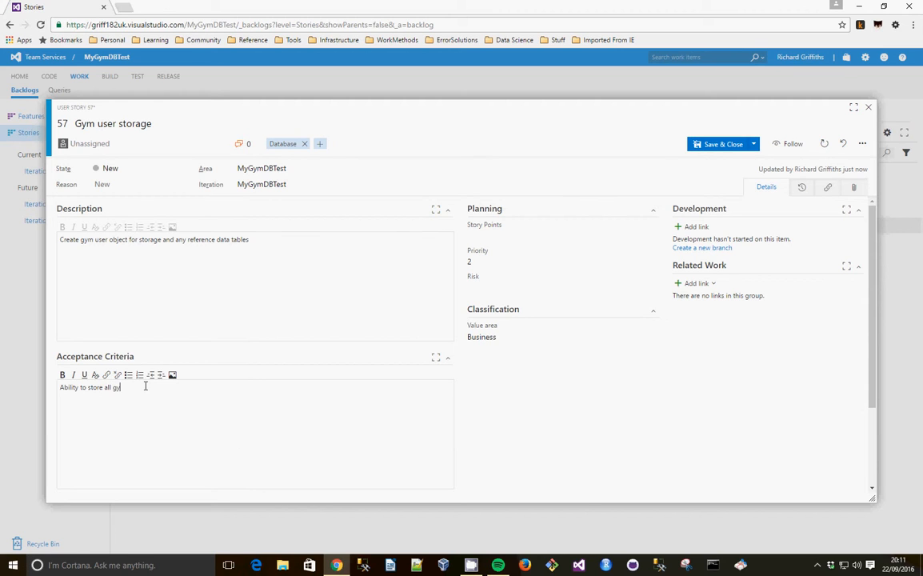
pyautogui.press('BackSpace')
pyautogui.press('BackSpace')
pyautogui.write('required')
pyautogui.write(' gym user details')
pyautogui.write('. IN this')
pyautogui.write('n this case e-')
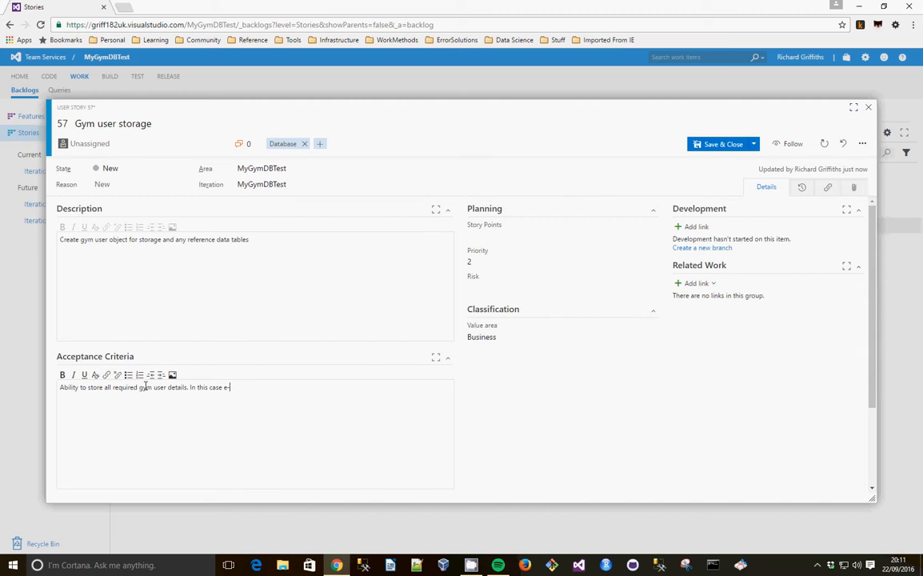
pyautogui.write('mail, birth date and sex')
# - Assign the "Gym user storage" story to the only listed team member, then save and close it
pyautogui.click(217, 146)
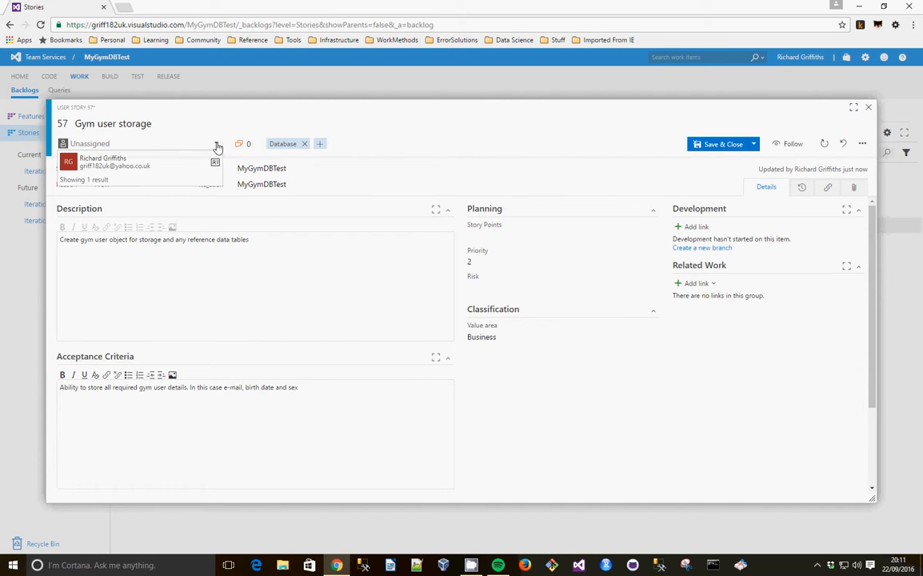
pyautogui.click(112, 164)
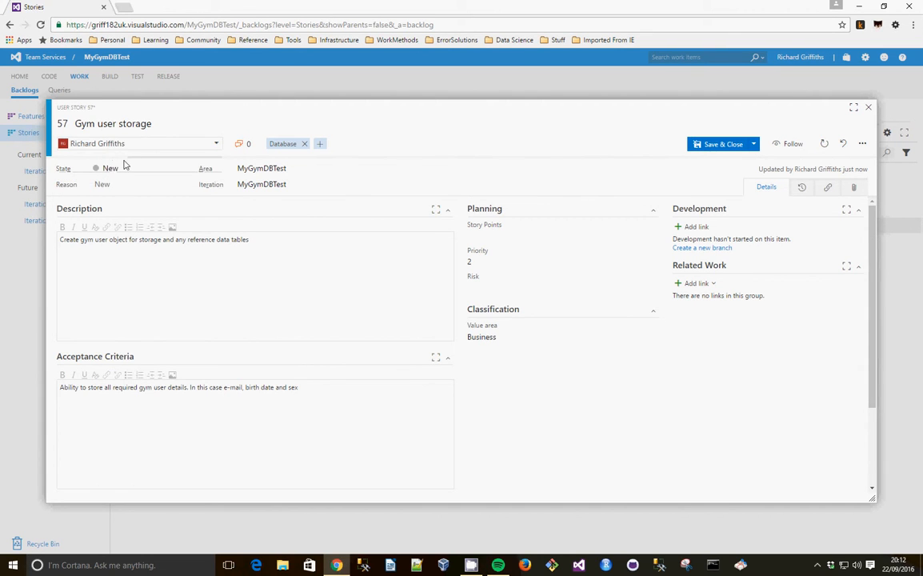
pyautogui.click(716, 147)
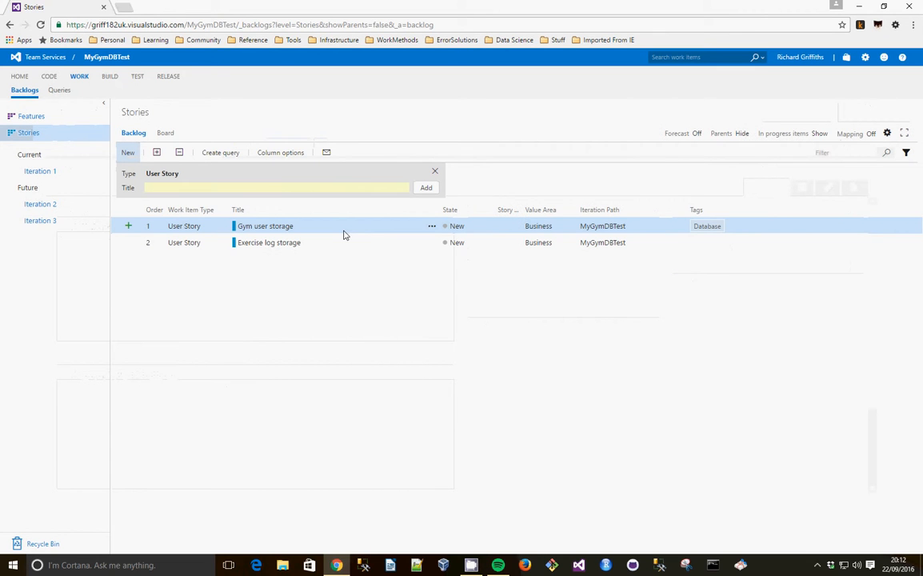
# - Open the "Exercise log storage" story, assign it to the listed team member and tag it Database
pyautogui.click(259, 245)
pyautogui.doubleClick(268, 245)
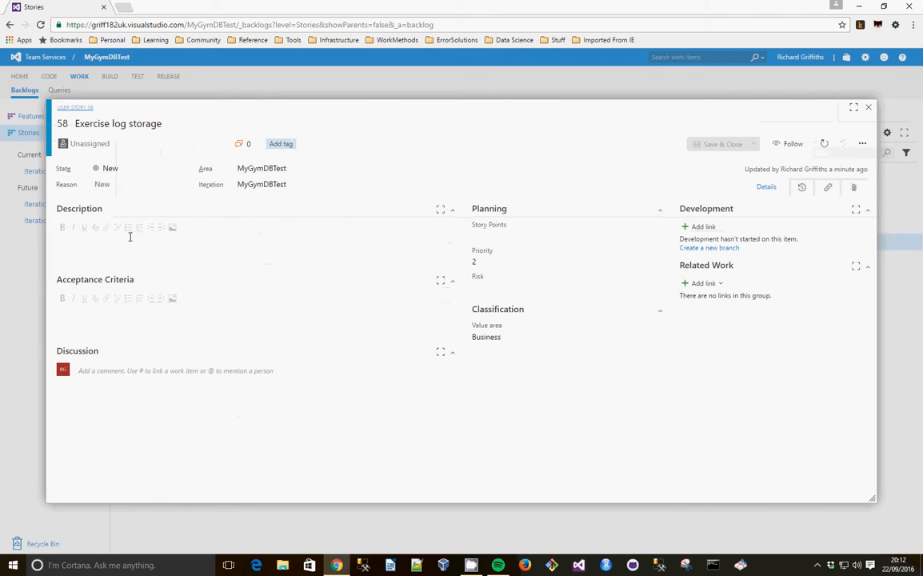
pyautogui.click(144, 143)
pyautogui.click(114, 165)
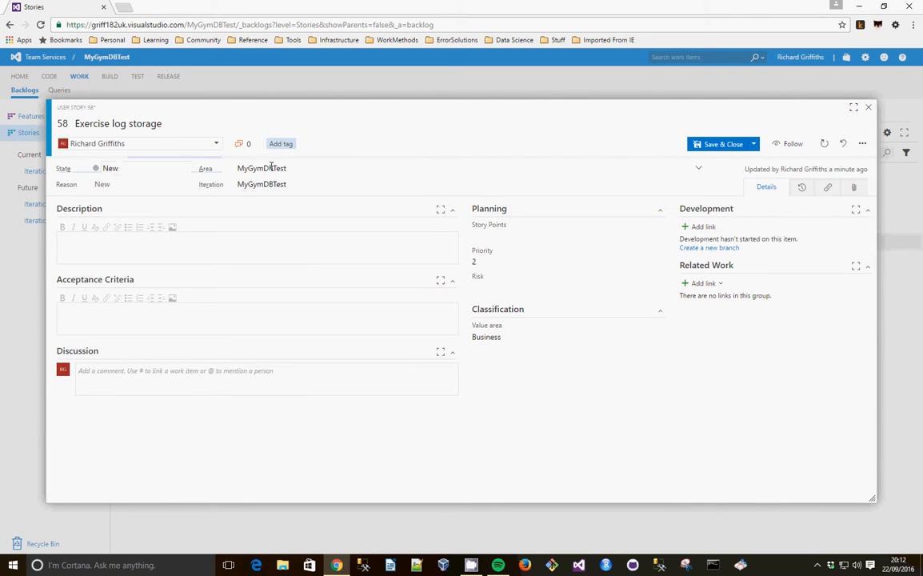
pyautogui.click(281, 144)
pyautogui.write('Database')
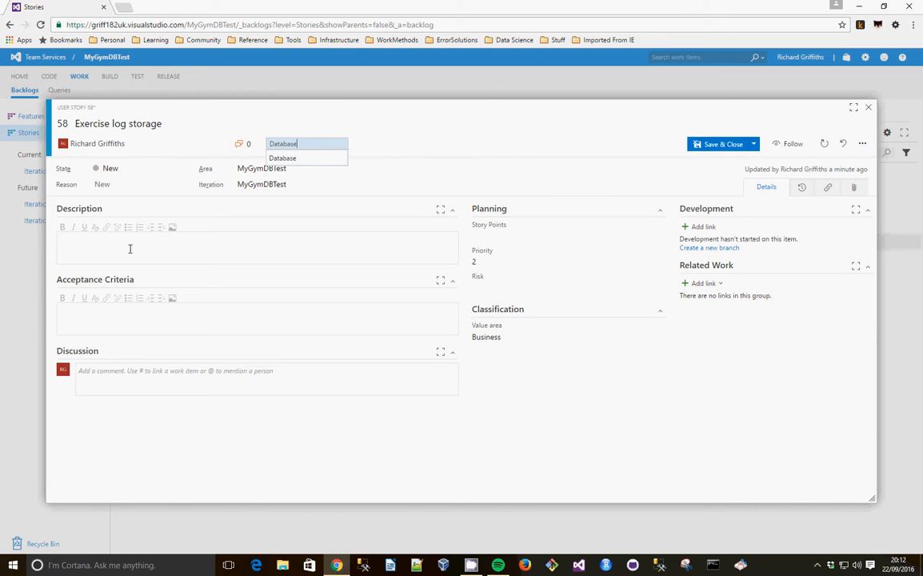
# - Set the story's description to "Create storage to store exercise logs and any reference data tables"
pyautogui.click(174, 241)
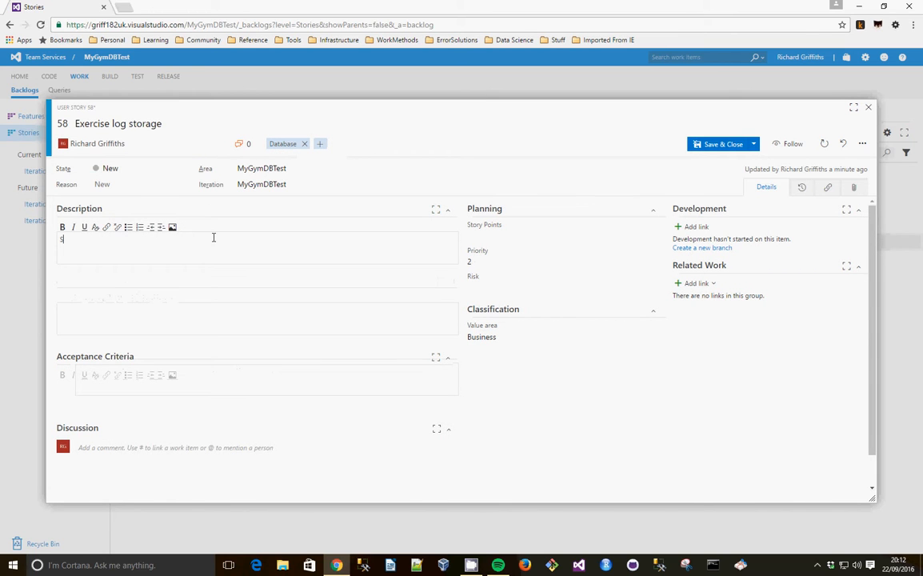
pyautogui.write('Create storage to store exe')
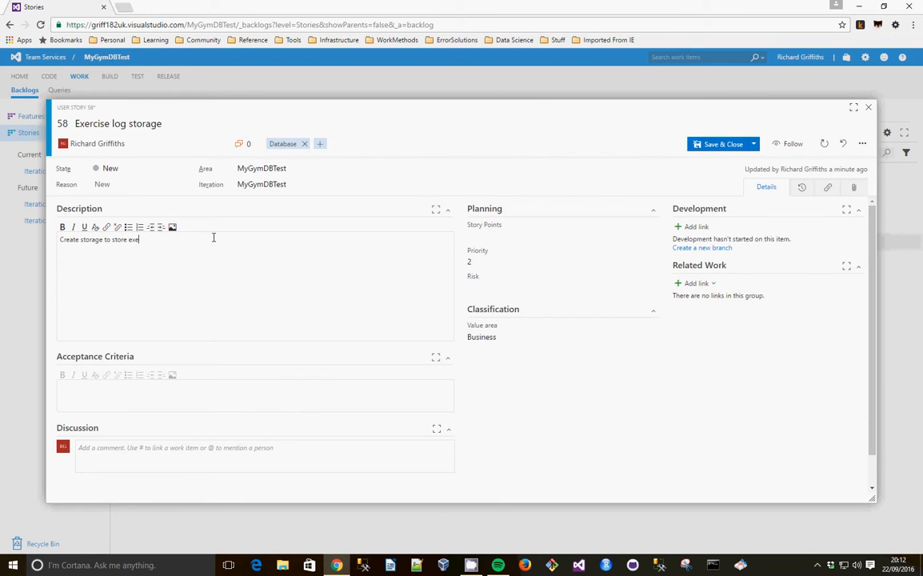
pyautogui.write('rcise logs and any reference data tables')
# - Enter the acceptance criteria "Ability to store exercise log information. Including type of exercise, repitions, date and time, and the user carrying out the exercise"
pyautogui.click(76, 391)
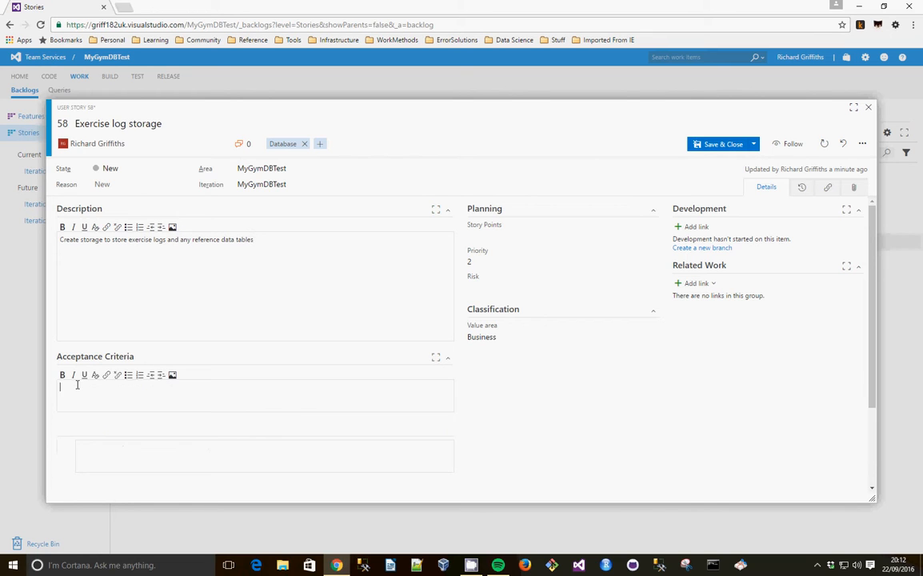
pyautogui.write('Ability to st')
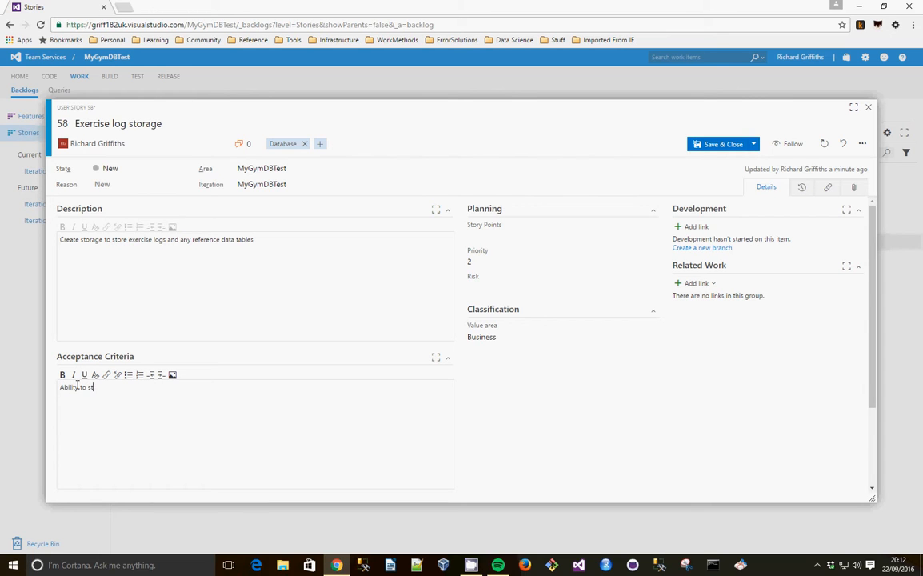
pyautogui.write('ore exercise log information. Includin')
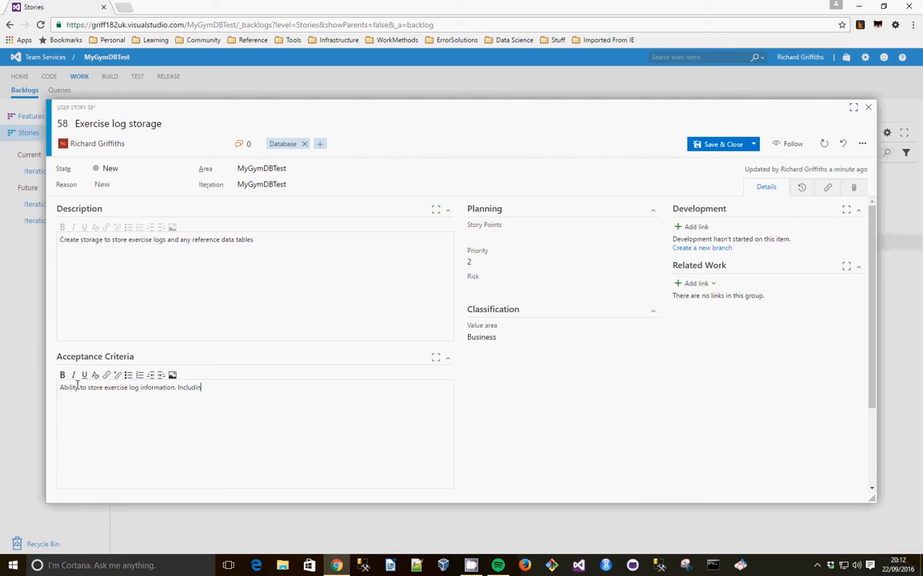
pyautogui.write('g type of exercise, repitiion')
pyautogui.press('BackSpace')
pyautogui.press('BackSpace')
pyautogui.press('BackSpace')
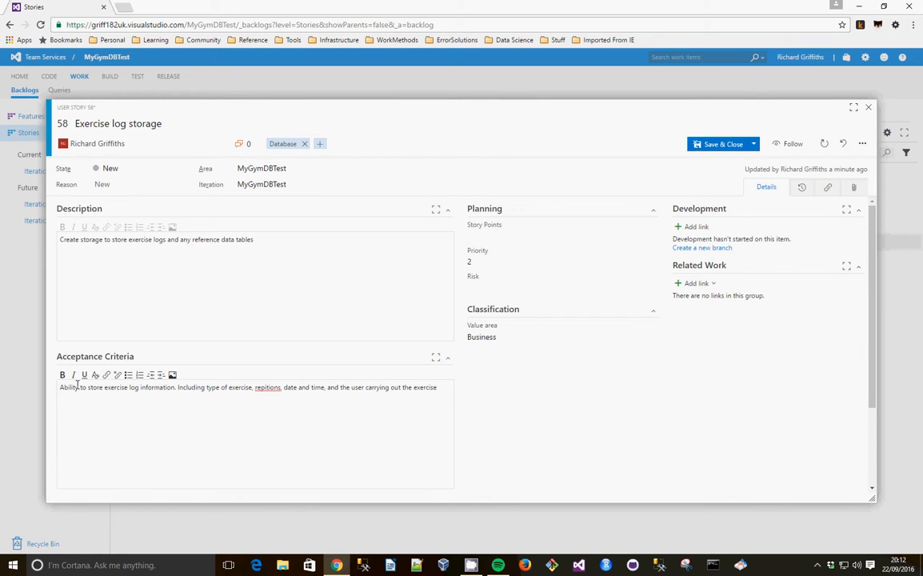
# - Correct the misspelled word in the acceptance criteria to "repetitions", and save and close the "Exercise log storage" story
pyautogui.rightClick(268, 387)
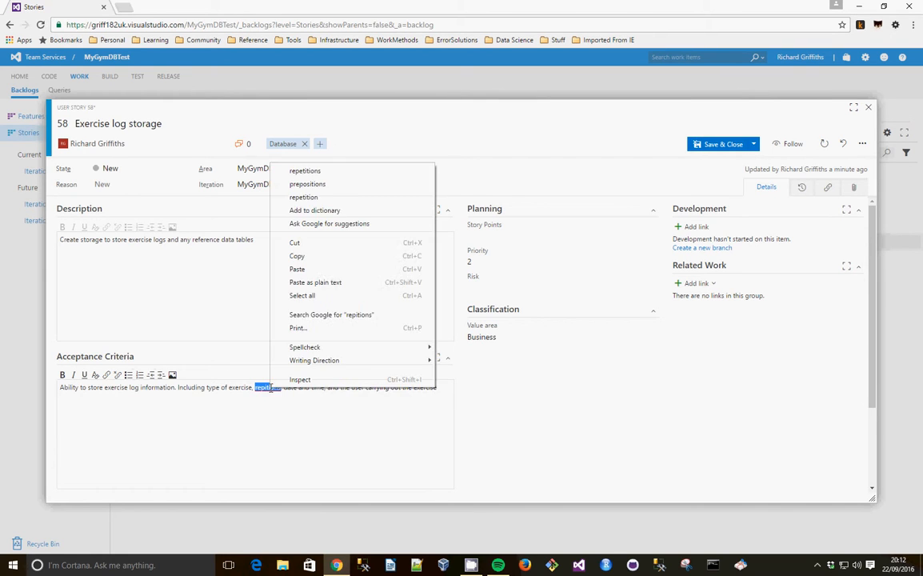
pyautogui.click(331, 172)
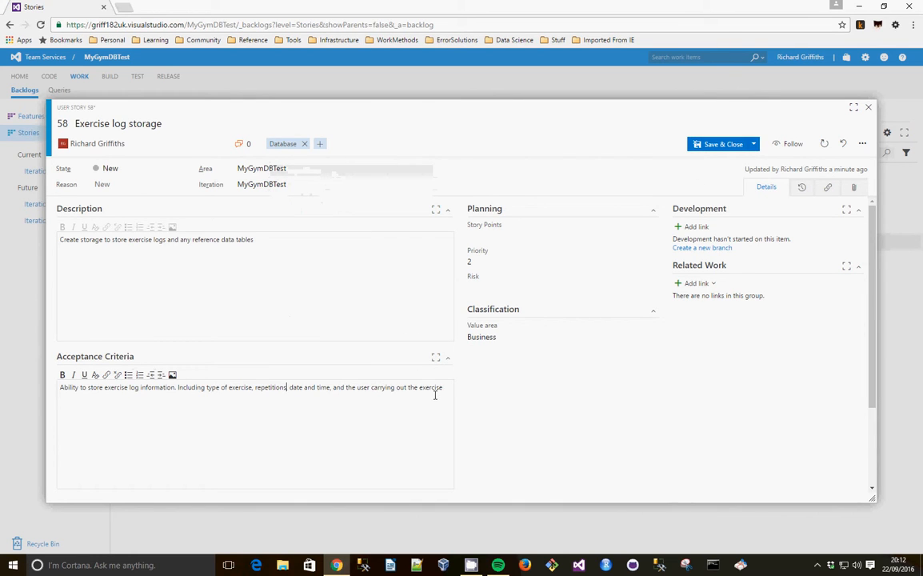
pyautogui.click(706, 146)
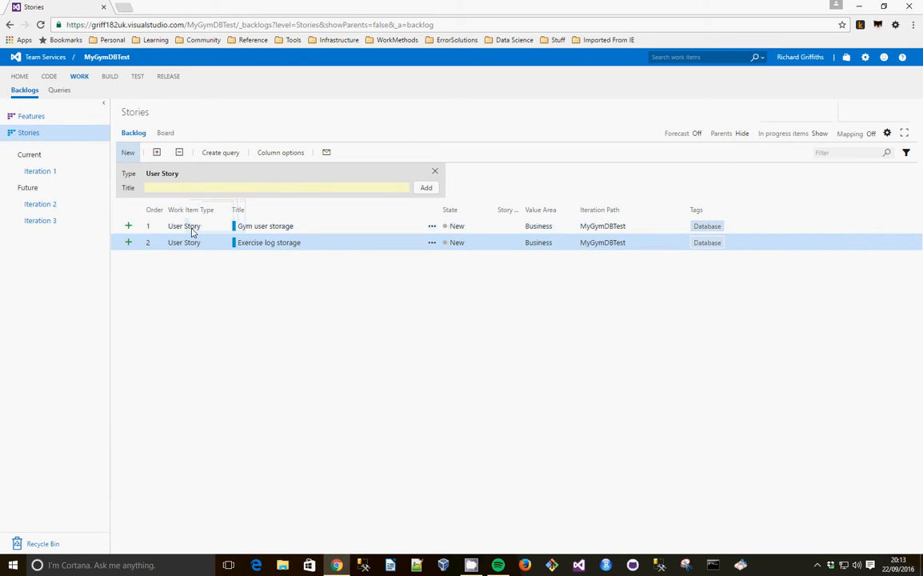
# - Move the "Gym user storage" story below "Exercise log storage" in the backlog and back to first place
pyautogui.moveTo(203, 231); pyautogui.dragTo(208, 258)
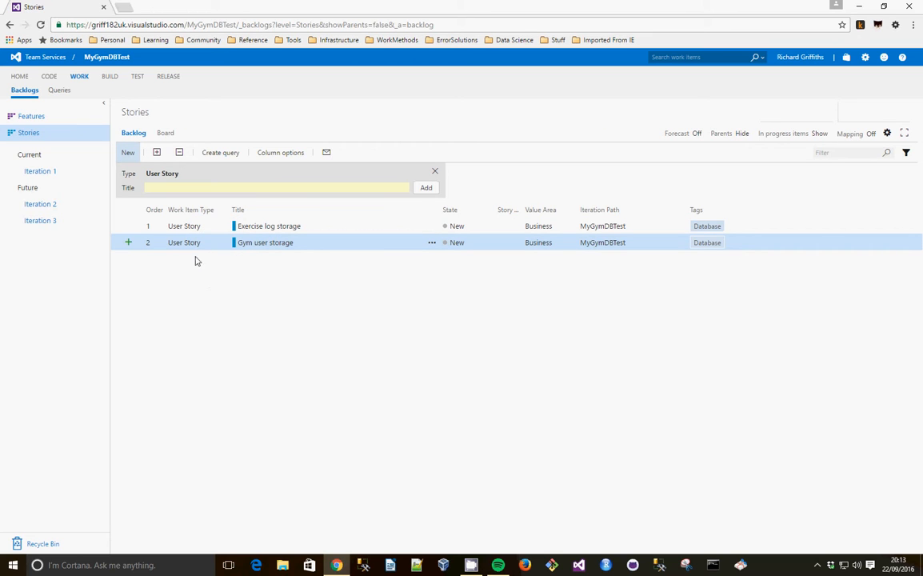
pyautogui.moveTo(196, 245); pyautogui.dragTo(189, 212)
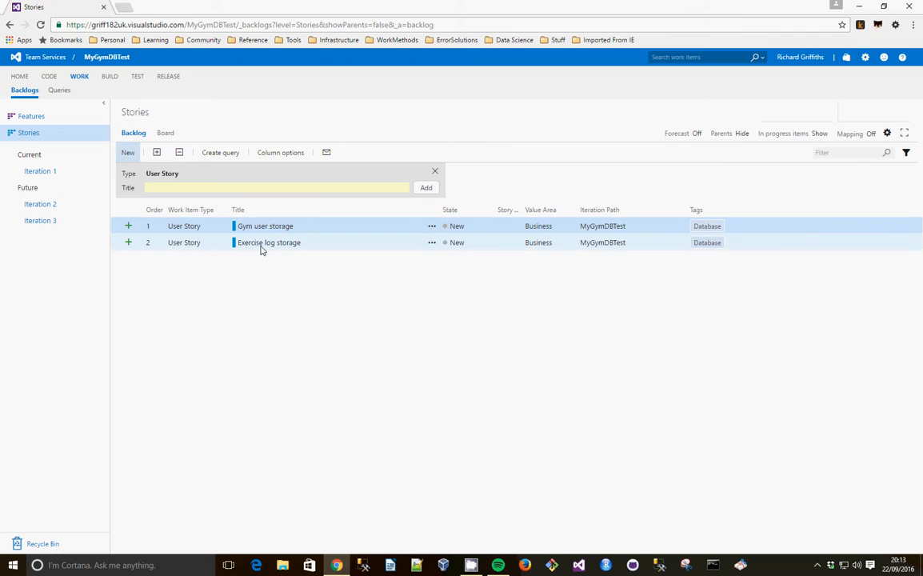
# - On the Stories board, add the tasks "Create reference data table for sex" and "Create gym user table" to the "Gym user storage" card
pyautogui.click(167, 133)
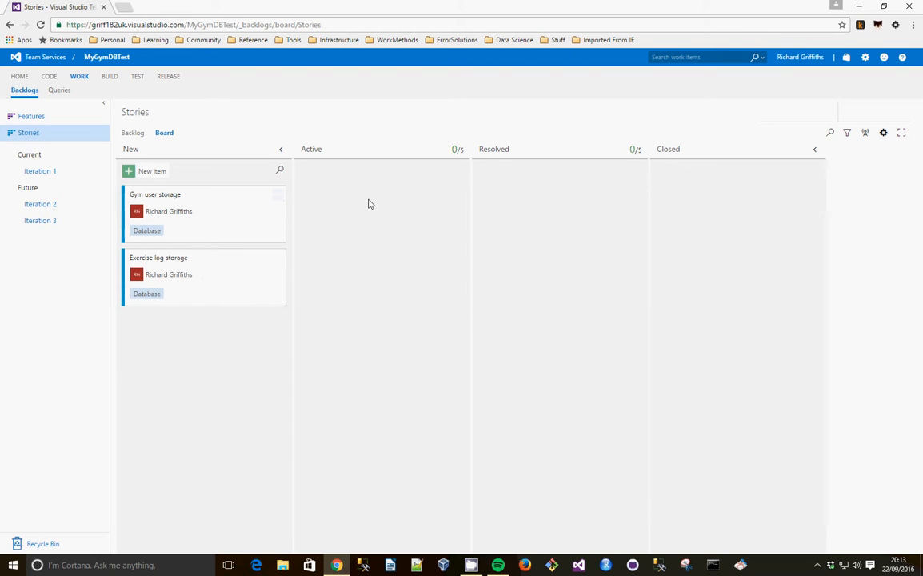
pyautogui.click(276, 197)
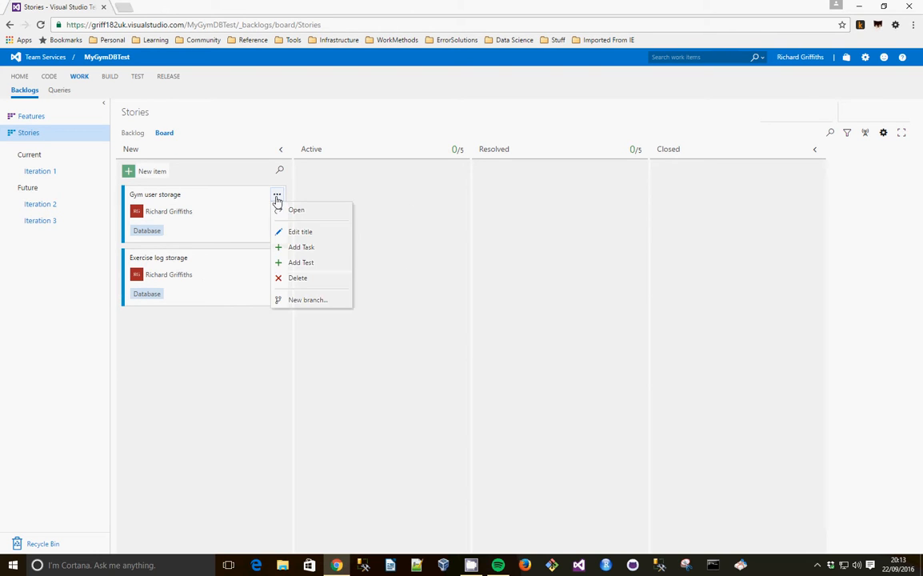
pyautogui.click(303, 249)
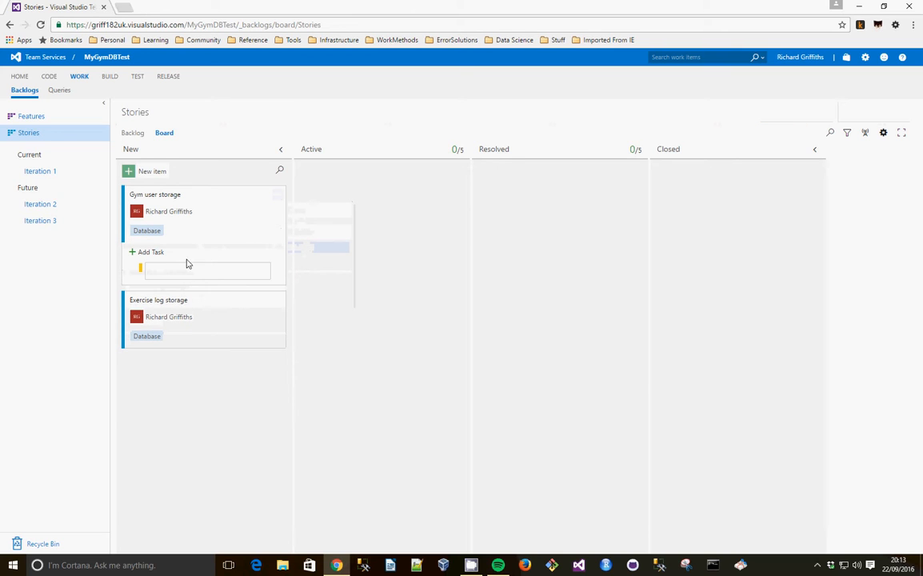
pyautogui.write('Create reference data table for sex')
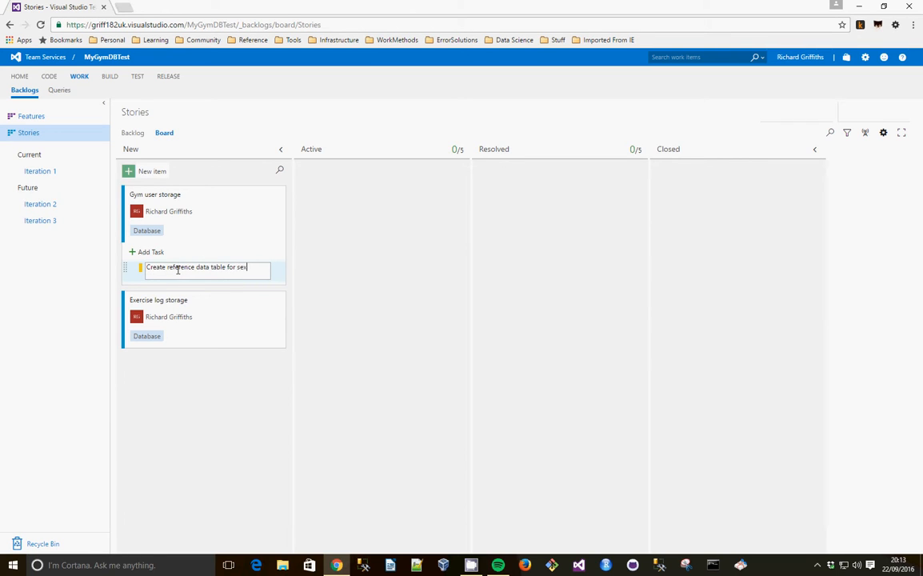
pyautogui.press('Return')
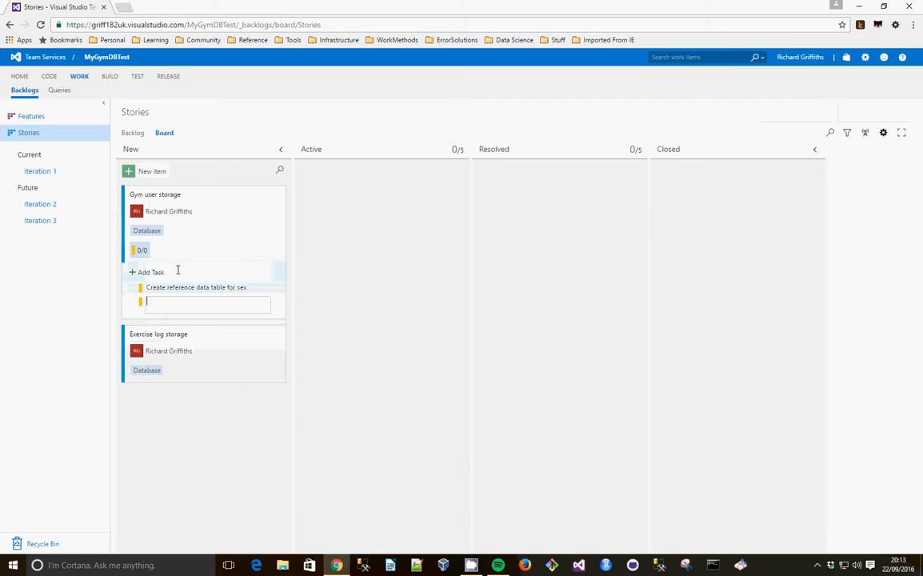
pyautogui.write('Create gym user table')
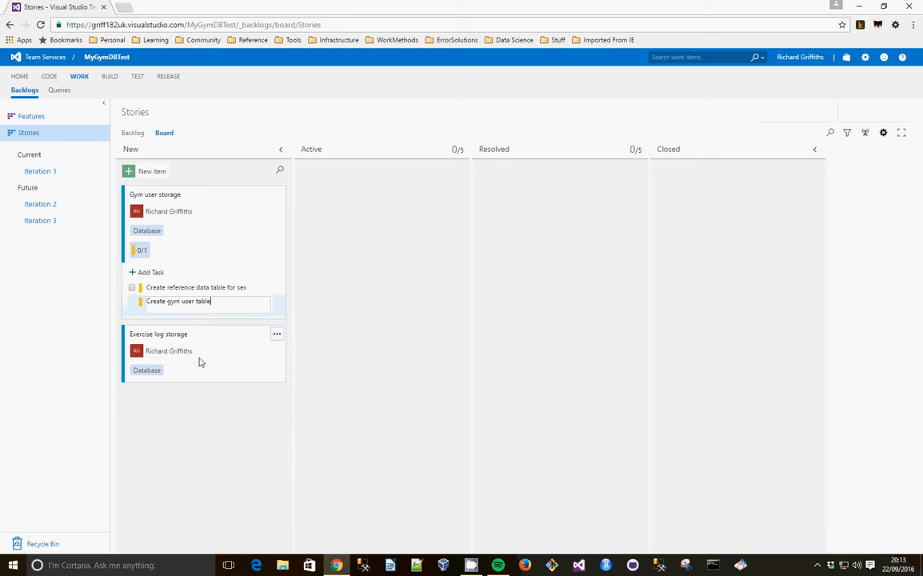
# - Add the tasks "Create exercise reference data table" and "Create exercise log table" to the "Exercise log storage" card
pyautogui.click(277, 333)
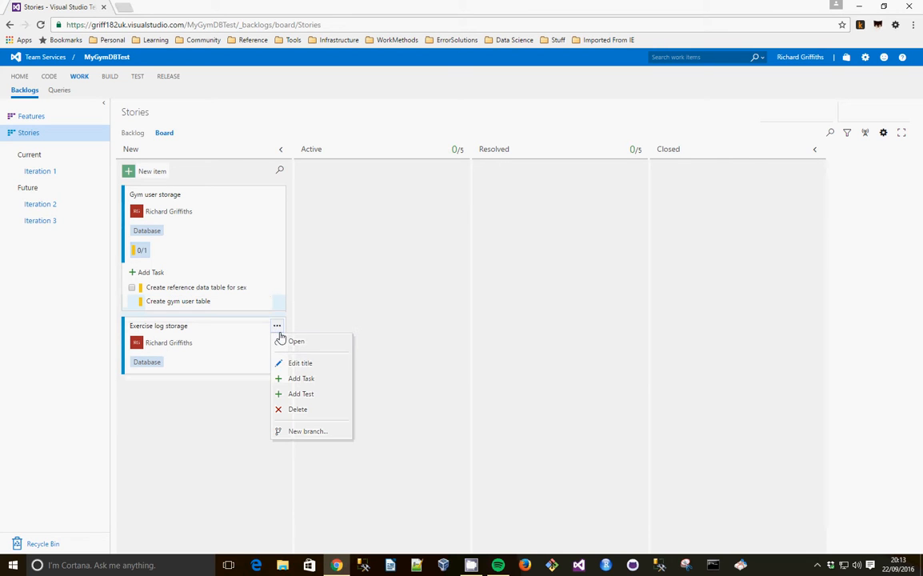
pyautogui.click(303, 377)
pyautogui.write('Cre')
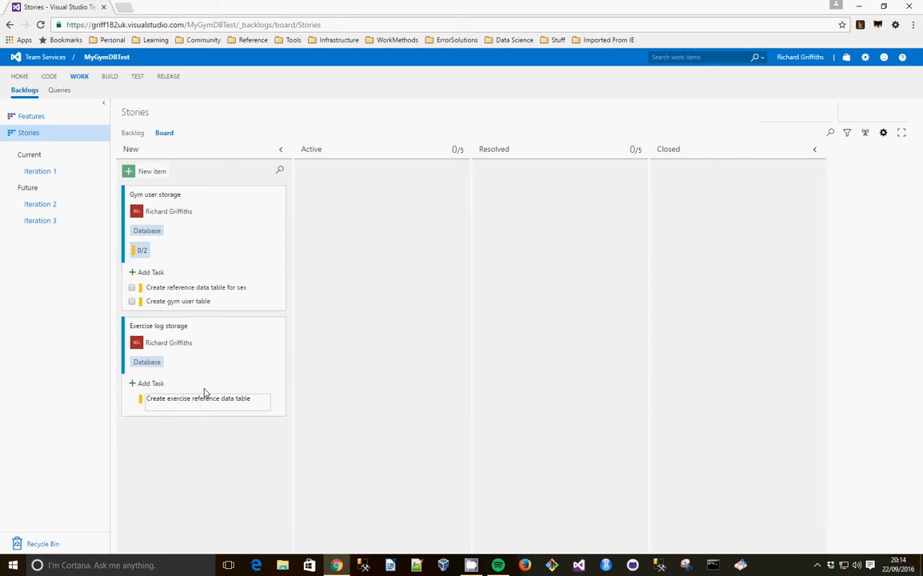
pyautogui.press('Return')
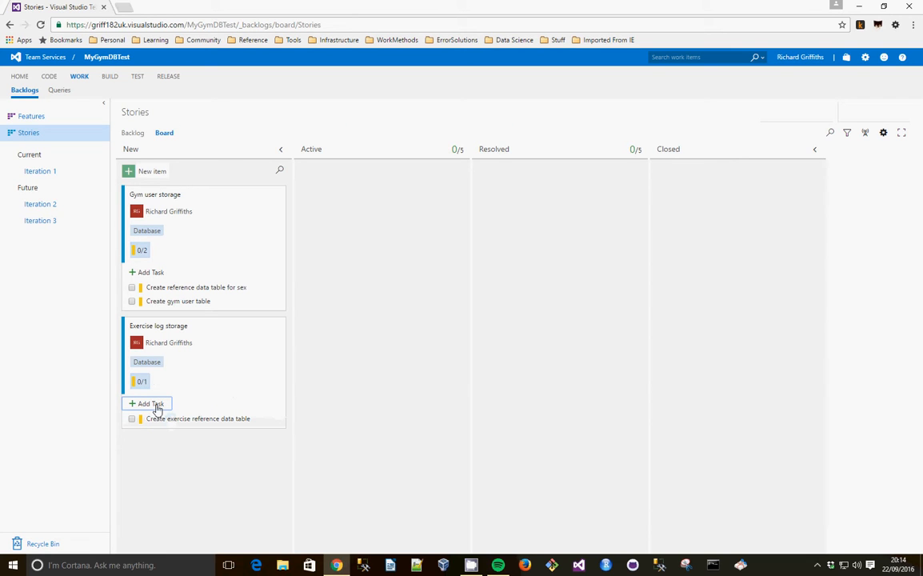
pyautogui.click(152, 403)
pyautogui.write('Create e')
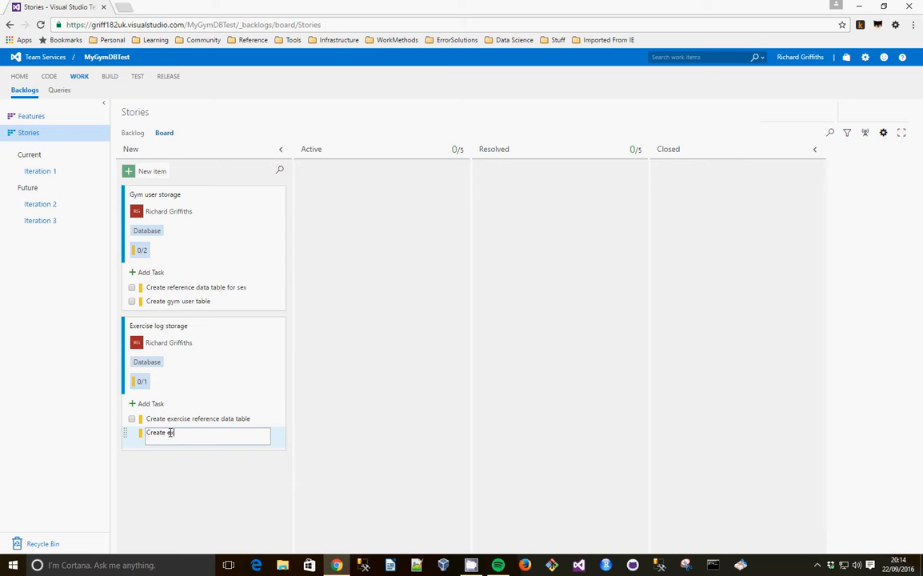
pyautogui.write('xercise log table')
pyautogui.press('Return')
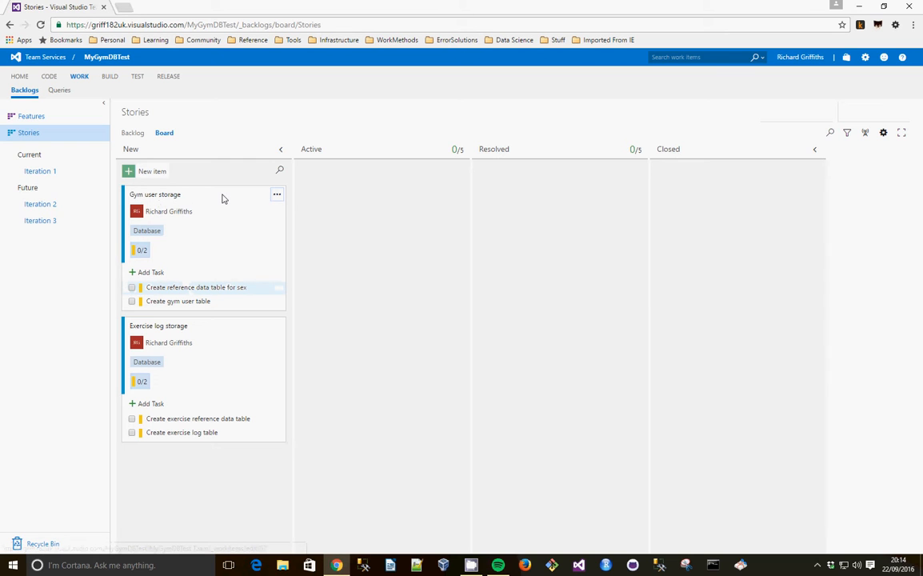
# - Move the "Gym user storage" card from New to Active on the board
pyautogui.moveTo(223, 198); pyautogui.dragTo(396, 175)
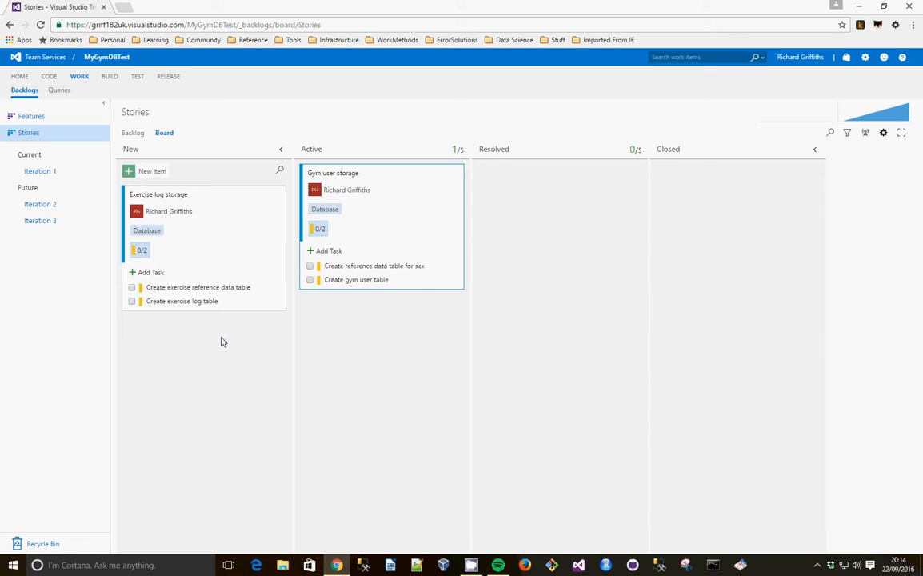
# - Clone the project's empty code repository in Visual Studio, using the suggested local MyGymDBTest folder
pyautogui.click(49, 77)
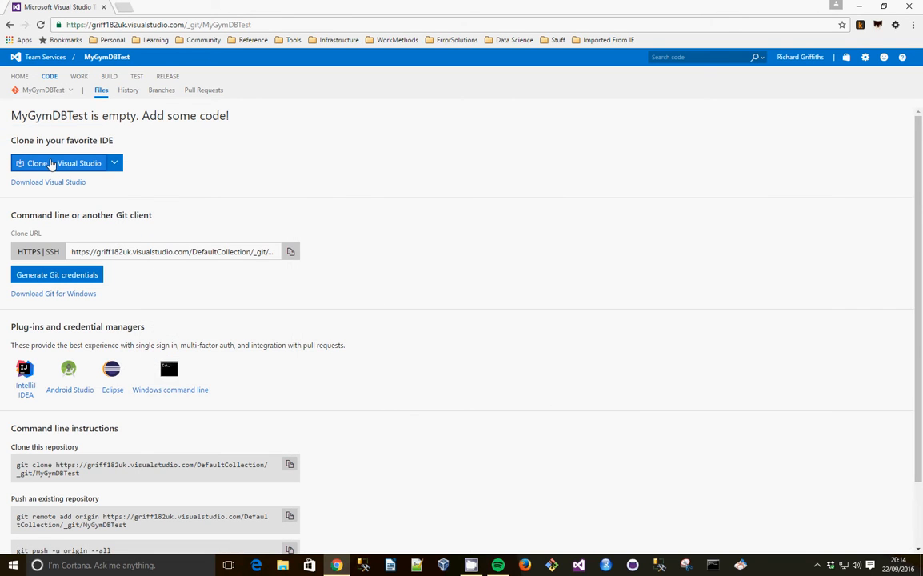
pyautogui.click(51, 163)
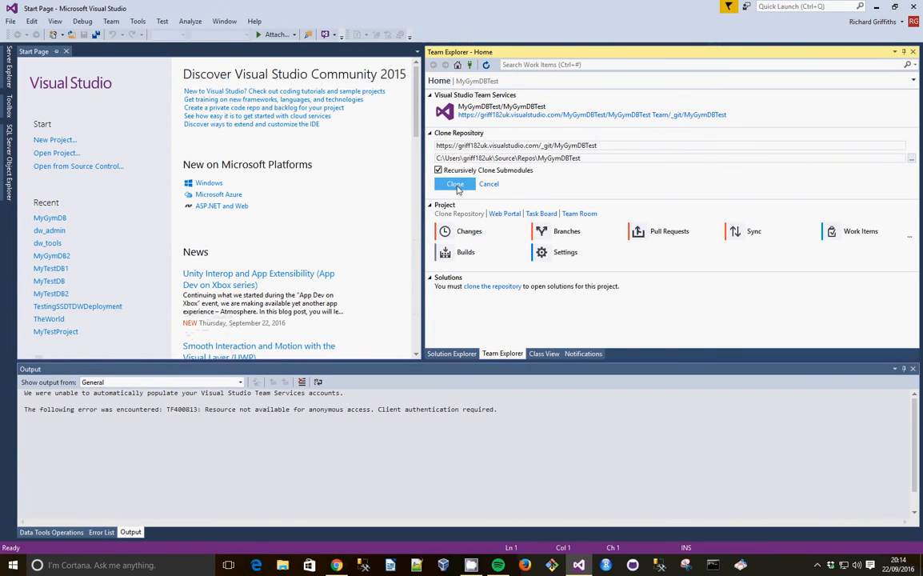
pyautogui.click(455, 185)
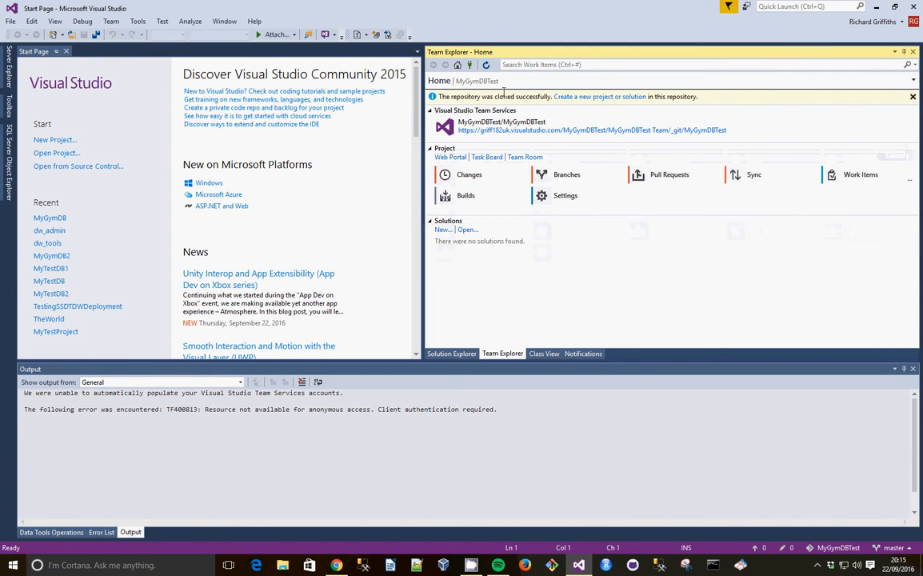
# - Create a SQL Server Database Project named MyGymDB in the cloned repository and show it in Solution Explorer
pyautogui.click(598, 97)
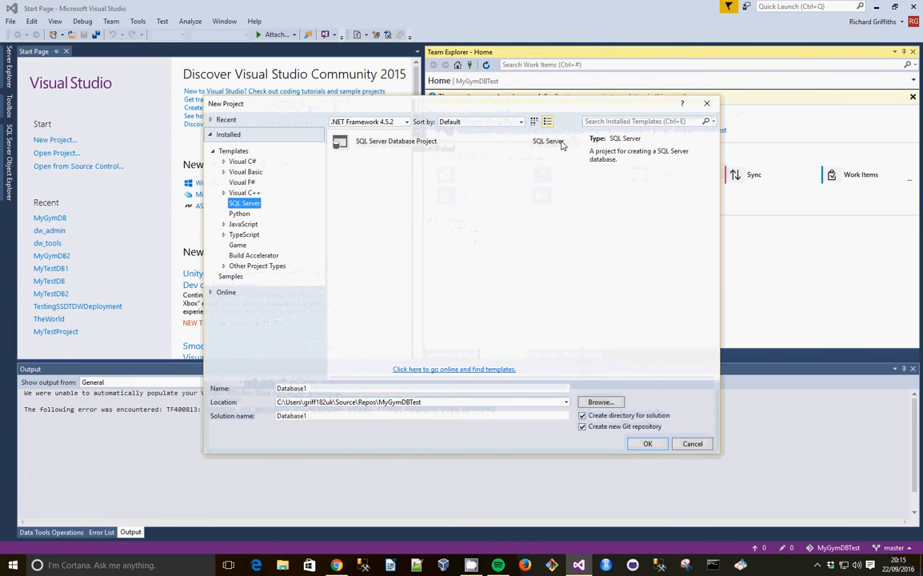
pyautogui.click(394, 141)
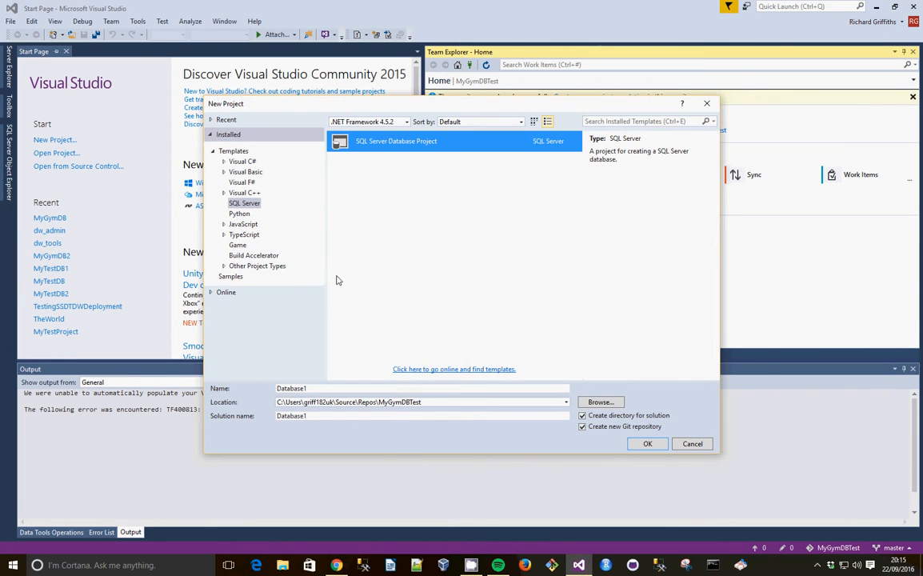
pyautogui.click(313, 388)
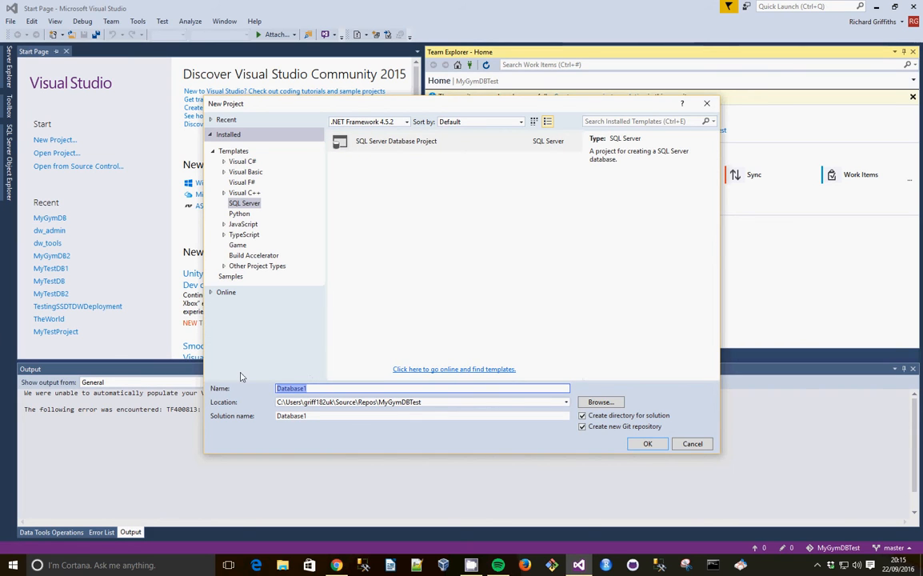
pyautogui.write('MyGymDB')
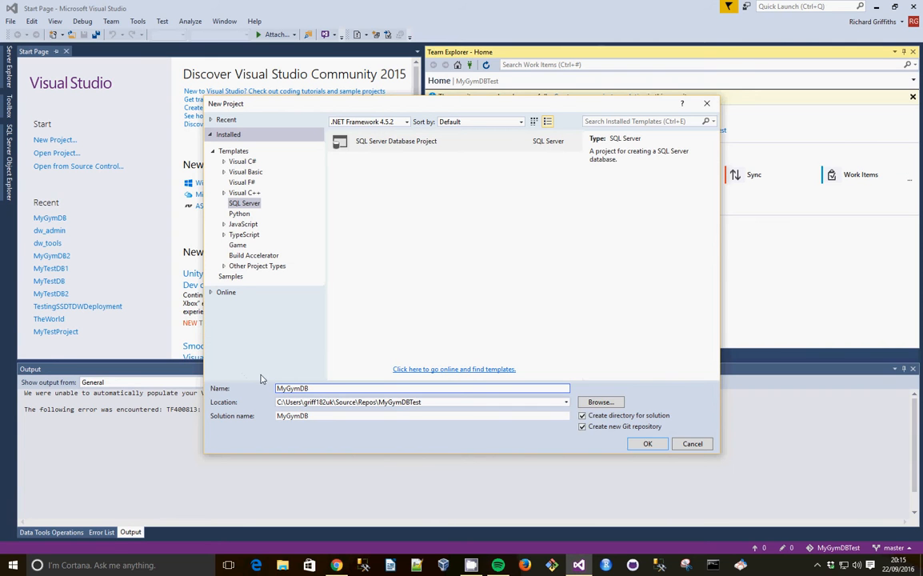
pyautogui.click(647, 444)
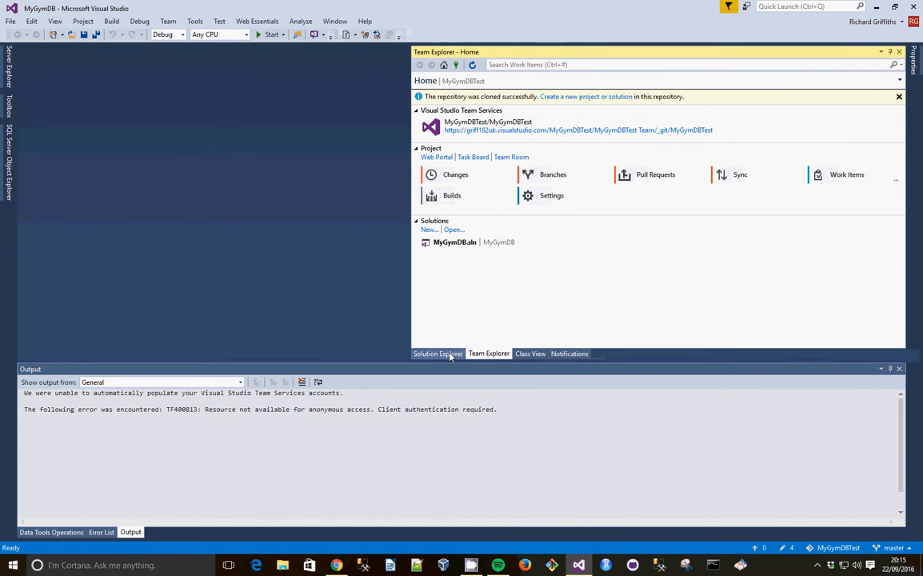
pyautogui.click(440, 353)
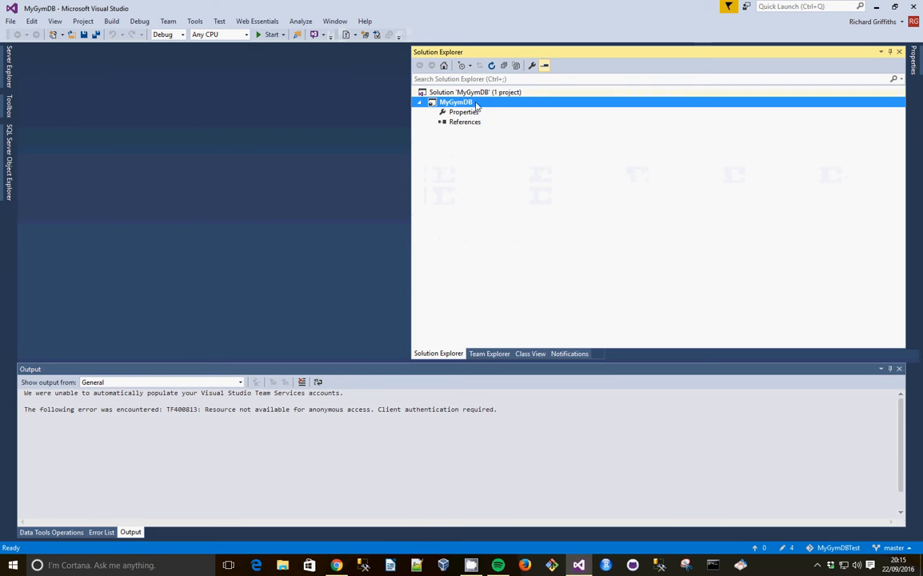
# - Commit all changes to master with the message "initial commit" and push the commit to the server
pyautogui.click(485, 354)
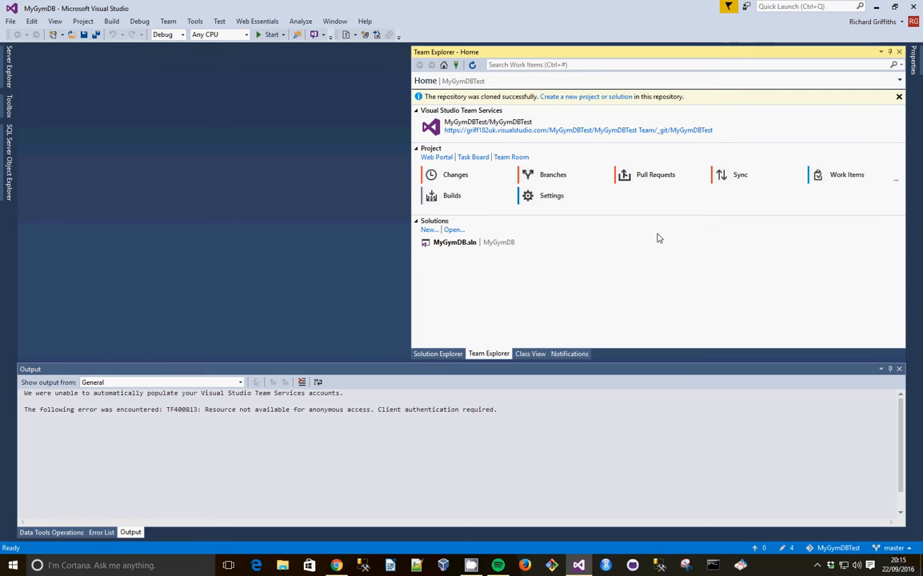
pyautogui.click(467, 180)
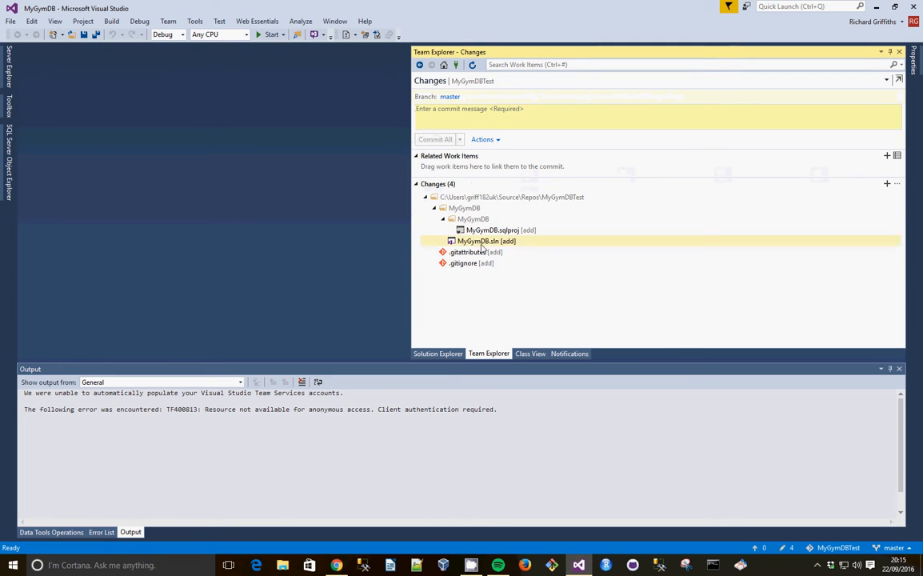
pyautogui.click(440, 108)
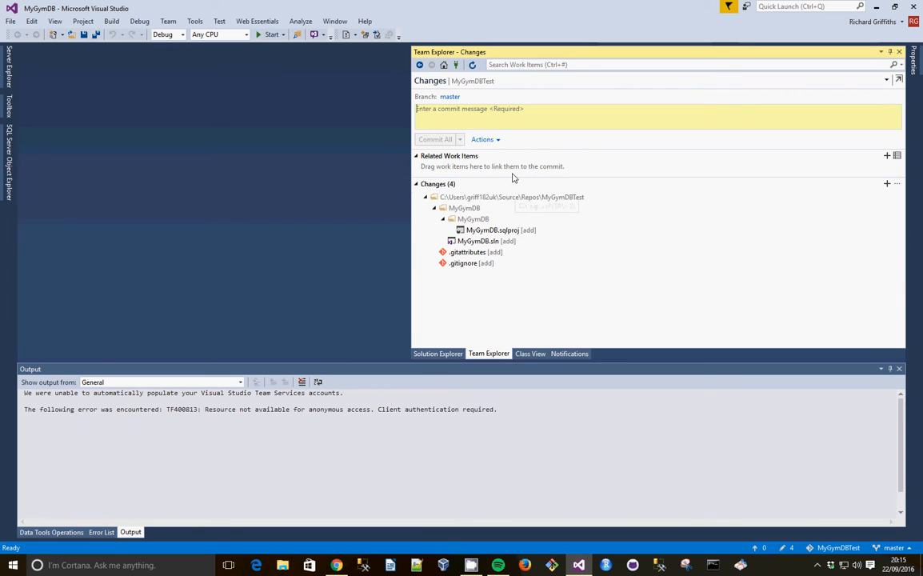
pyautogui.write('Initial commit')
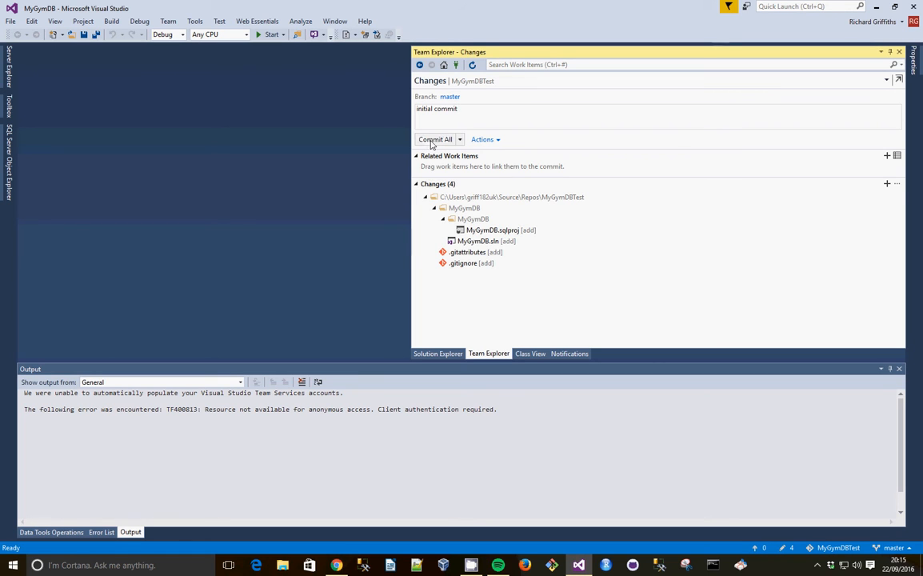
pyautogui.click(434, 139)
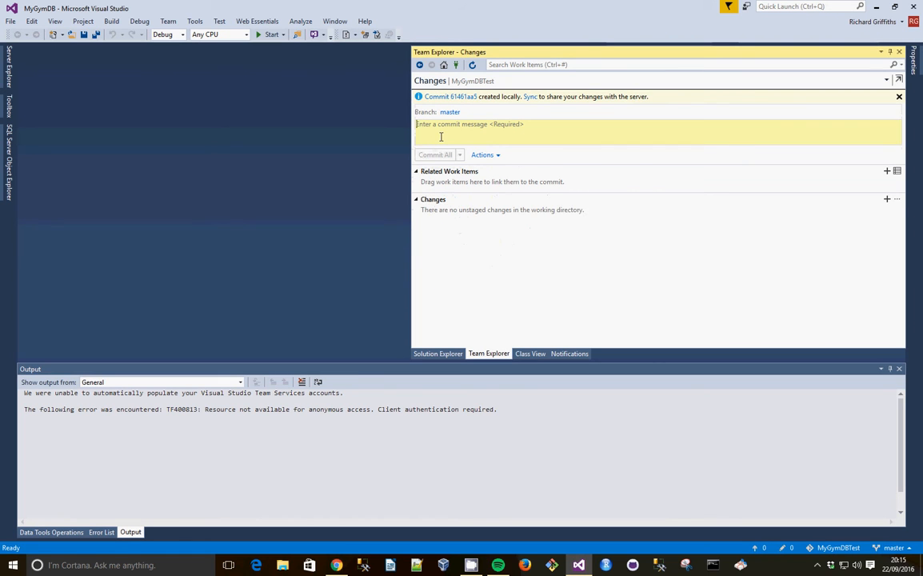
pyautogui.click(530, 97)
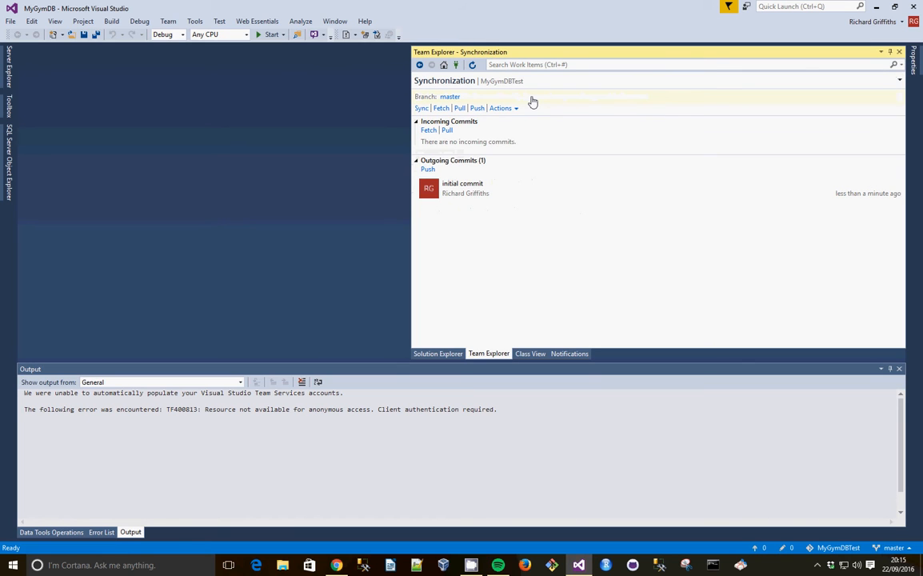
pyautogui.click(428, 169)
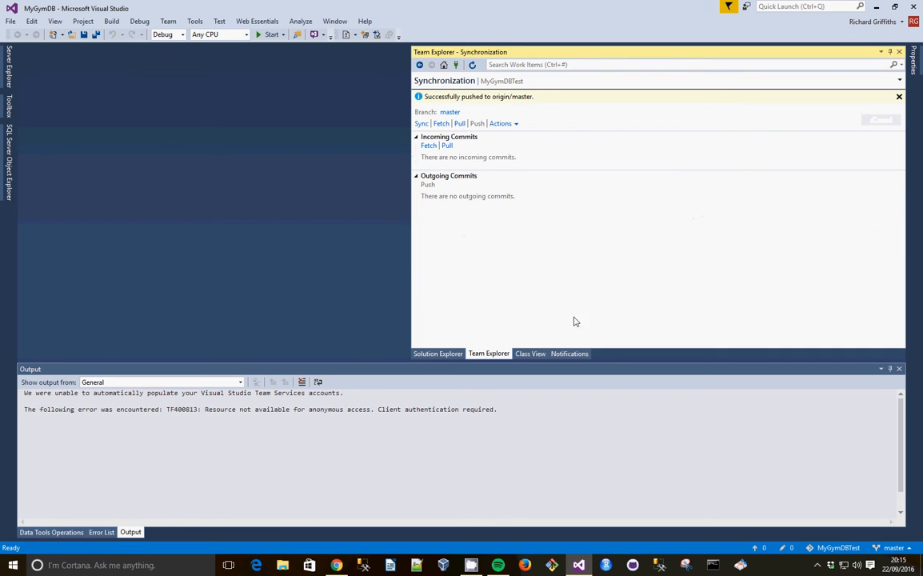
# - Switch to Chrome, check the pushed files in the MyGymDBTest repository, and return to the Stories board
pyautogui.click(336, 565)
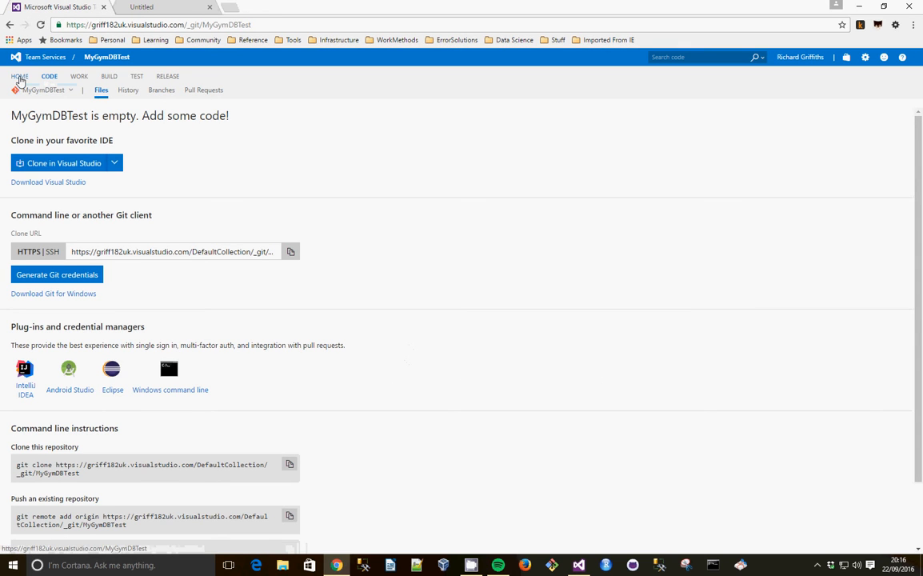
pyautogui.click(25, 90)
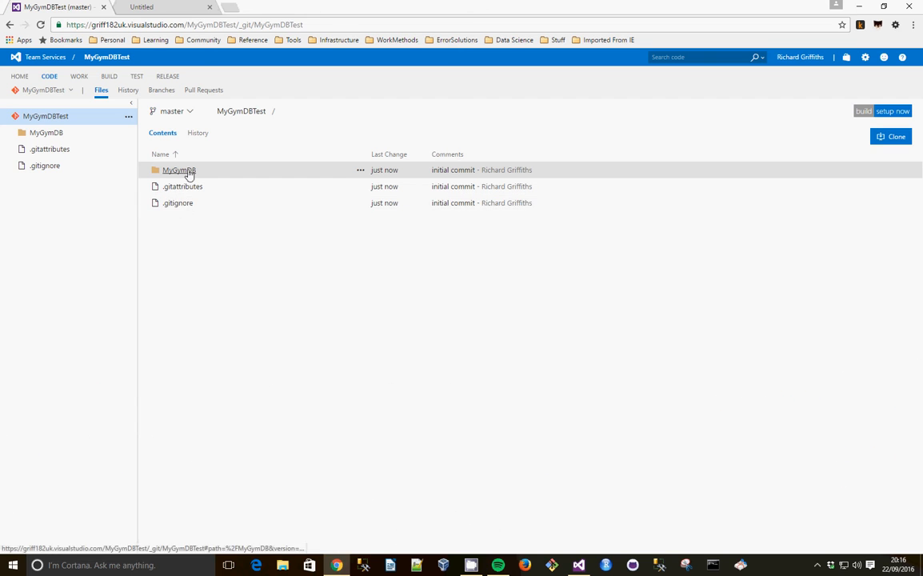
pyautogui.hotkey('alt', 'Tab')
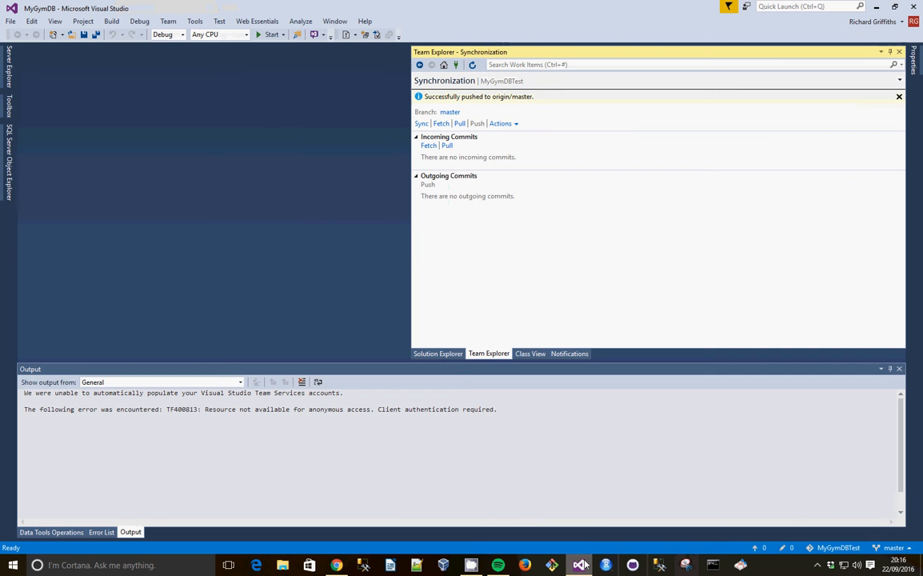
pyautogui.hotkey('alt', 'Tab')
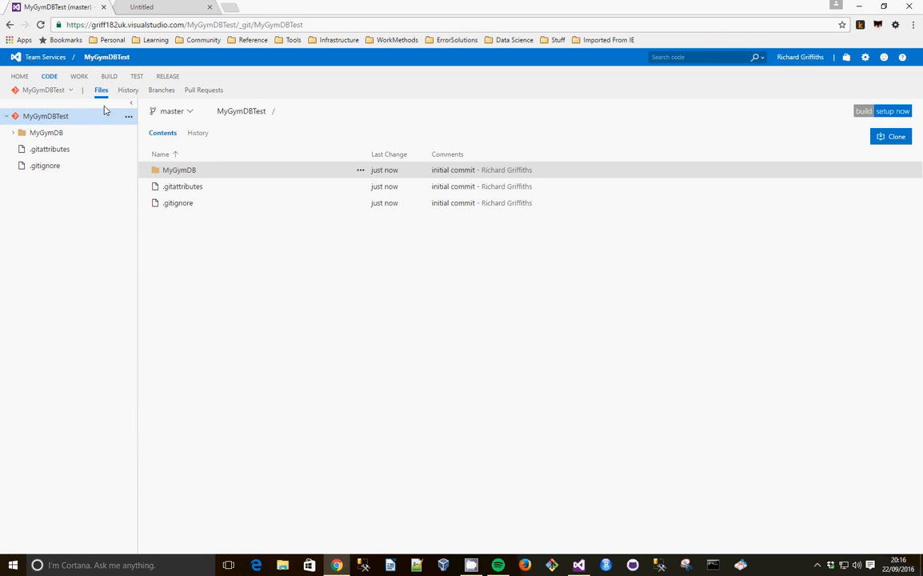
pyautogui.click(81, 77)
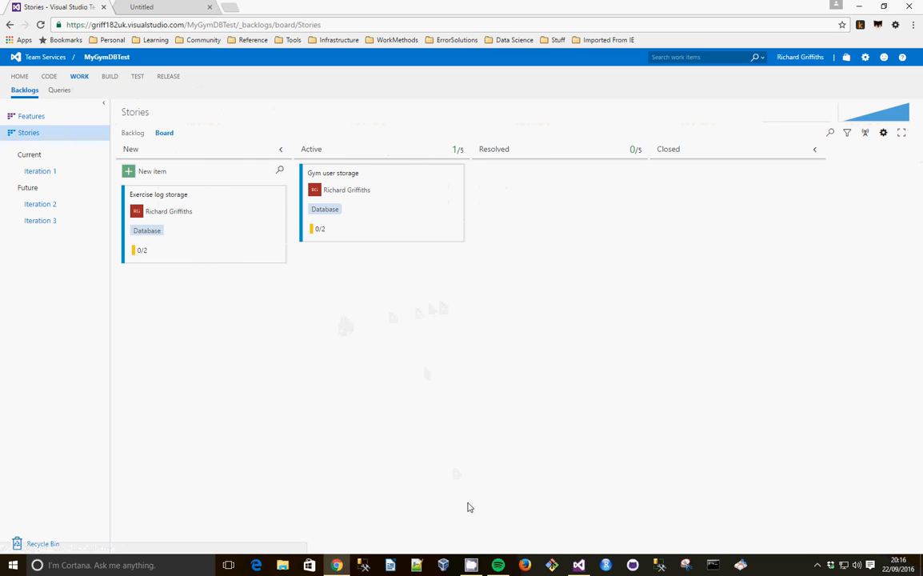
pyautogui.rightClick(808, 569)
pyautogui.click(819, 567)
pyautogui.click(817, 565)
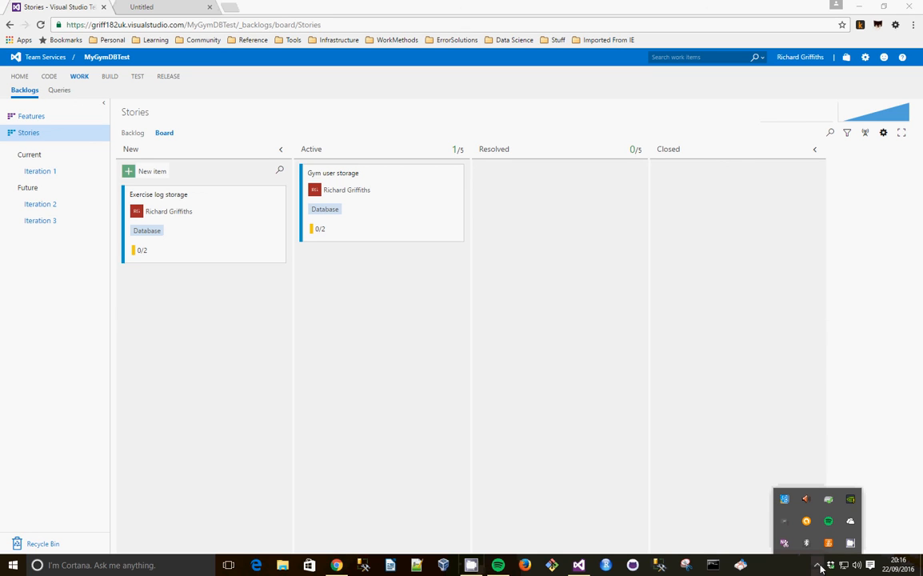